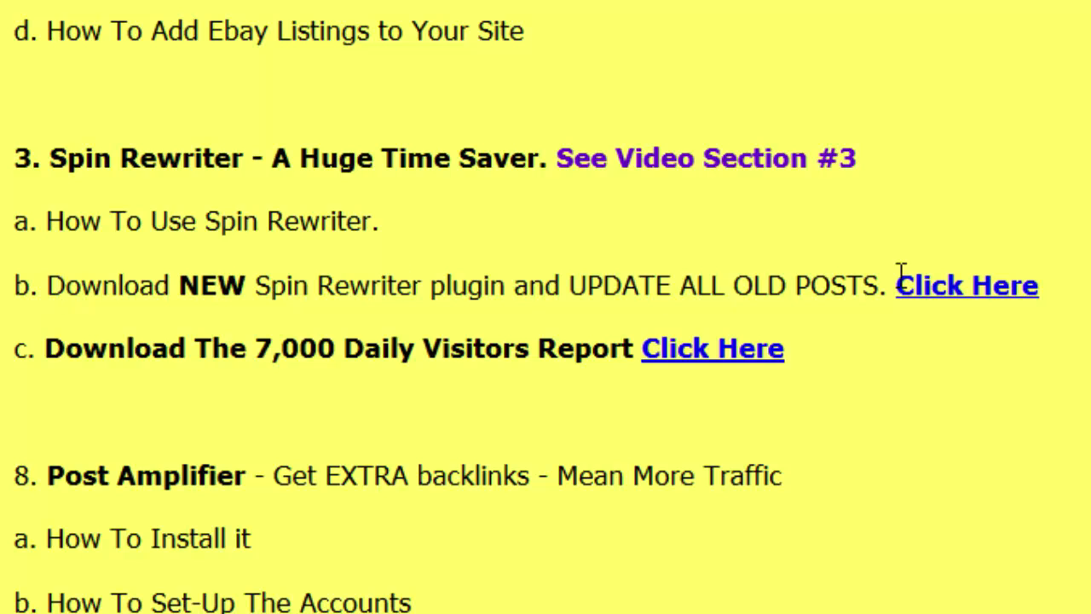
Download the new Spin Rewriter plugin as spin-rewriter-wp-plugin.zip and place a copy on the desktop.
left_click(954, 290)
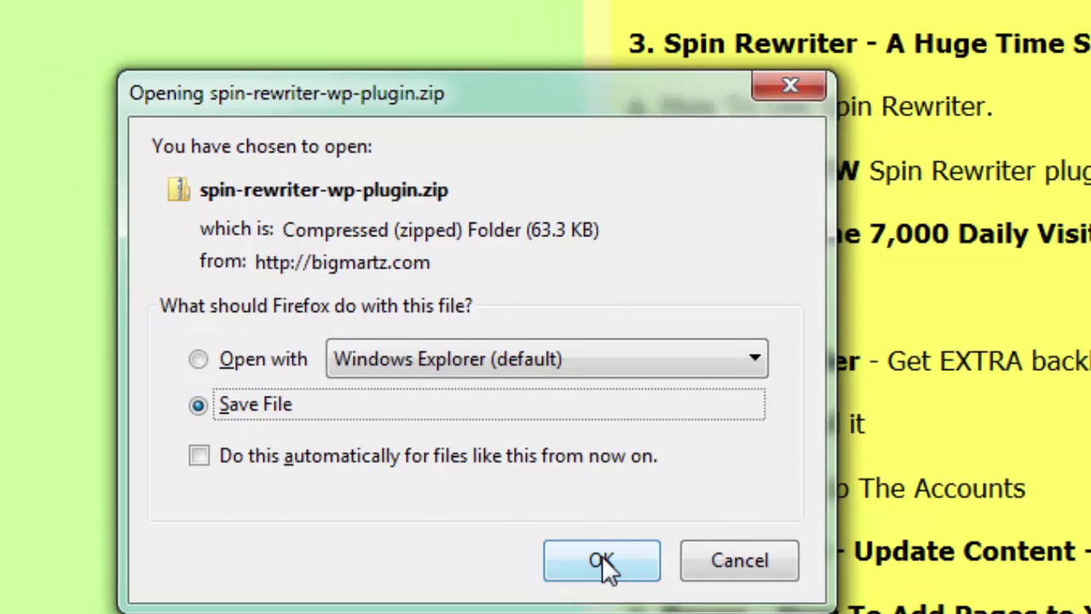
left_click(602, 560)
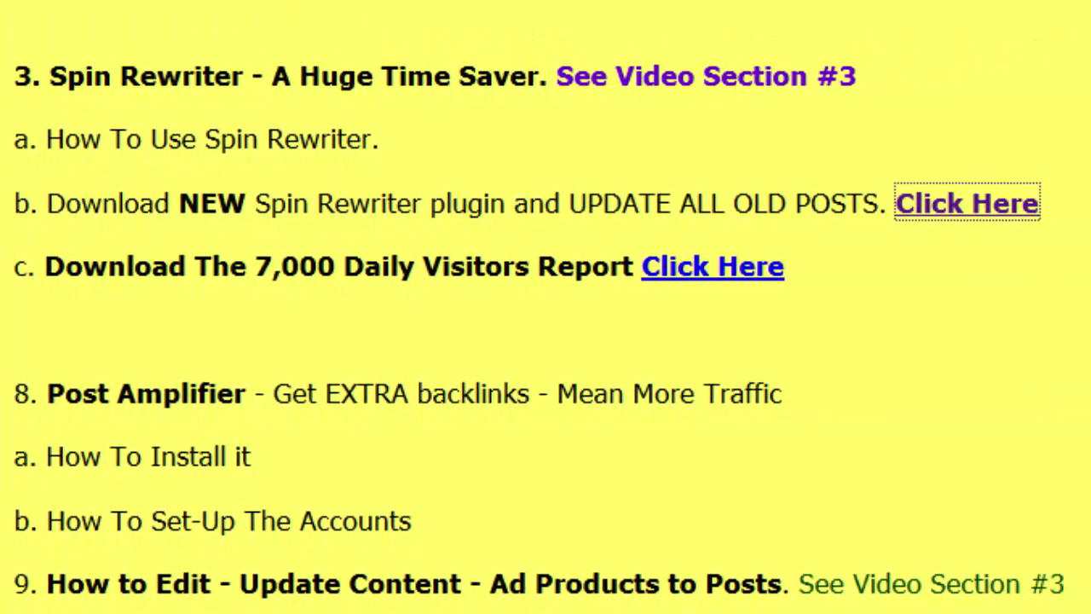
left_click(856, 116)
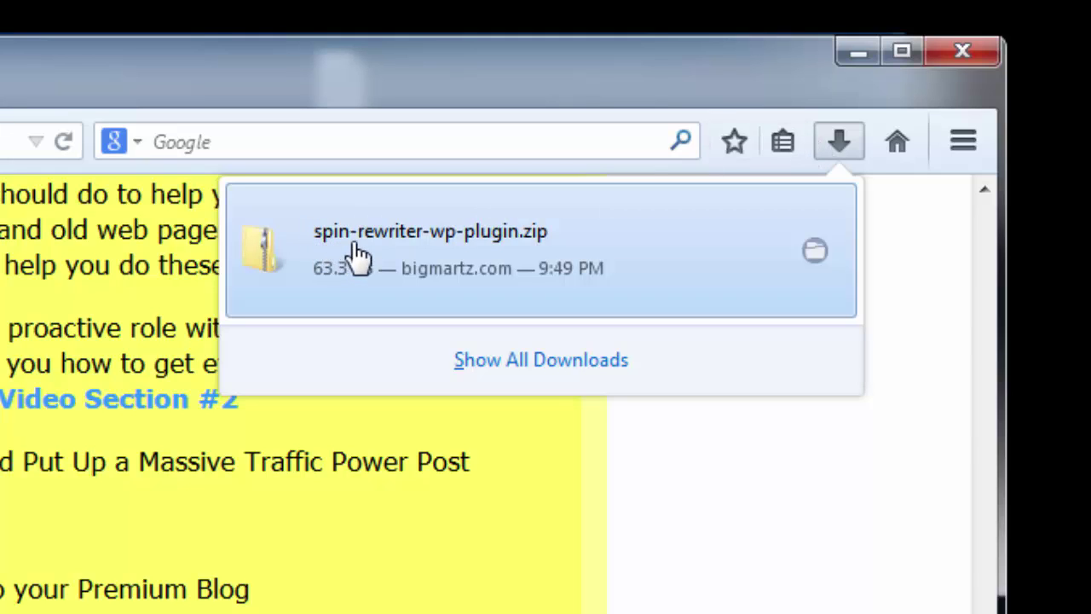
left_click_drag(375, 247, 160, 98)
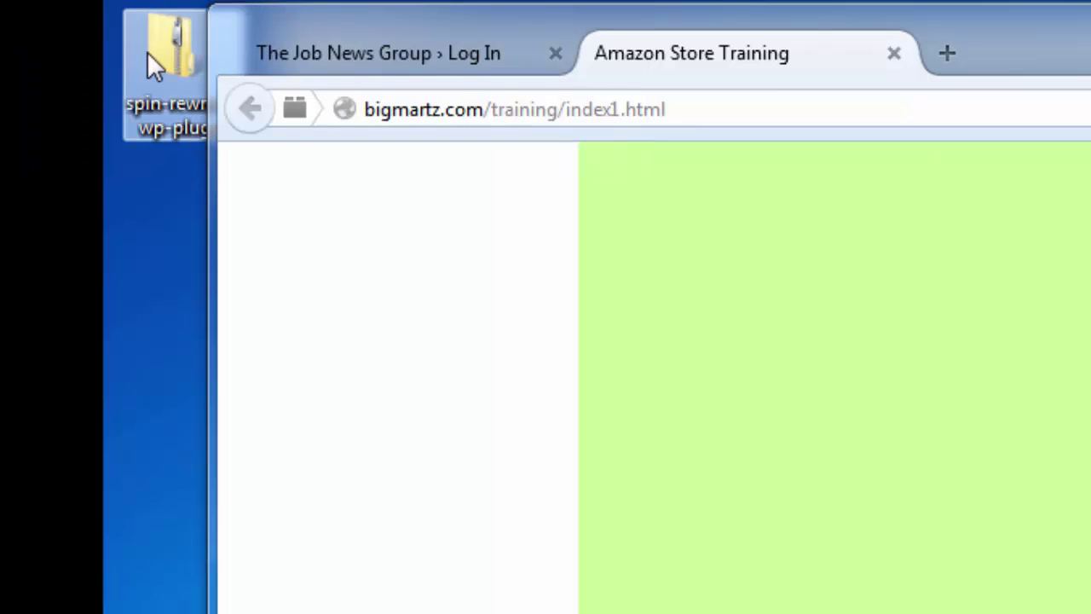
left_click_drag(342, 26, 398, 24)
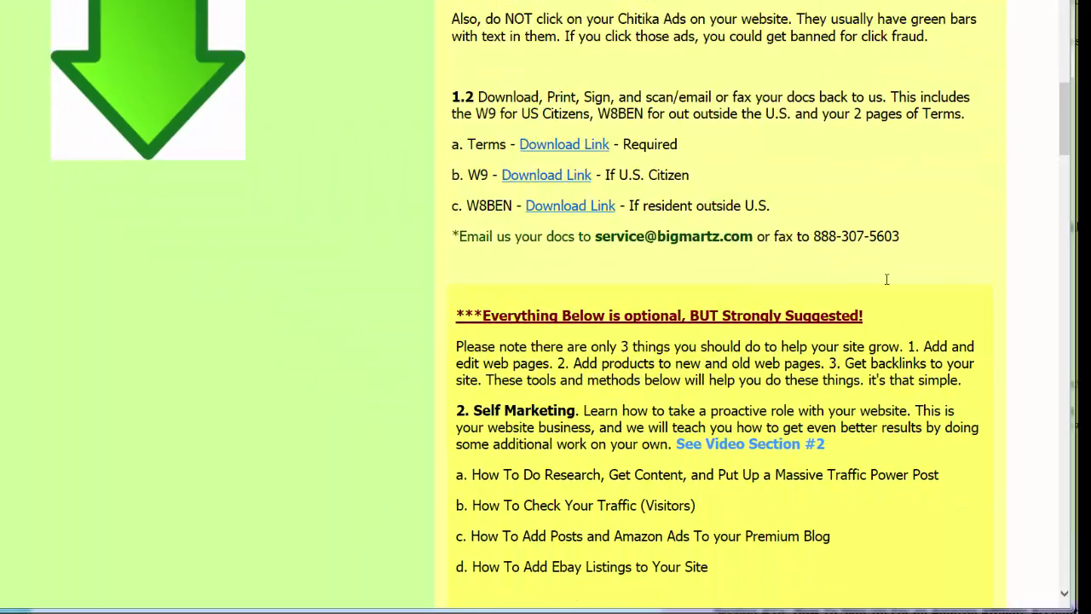
scroll(886, 278, "down", 5)
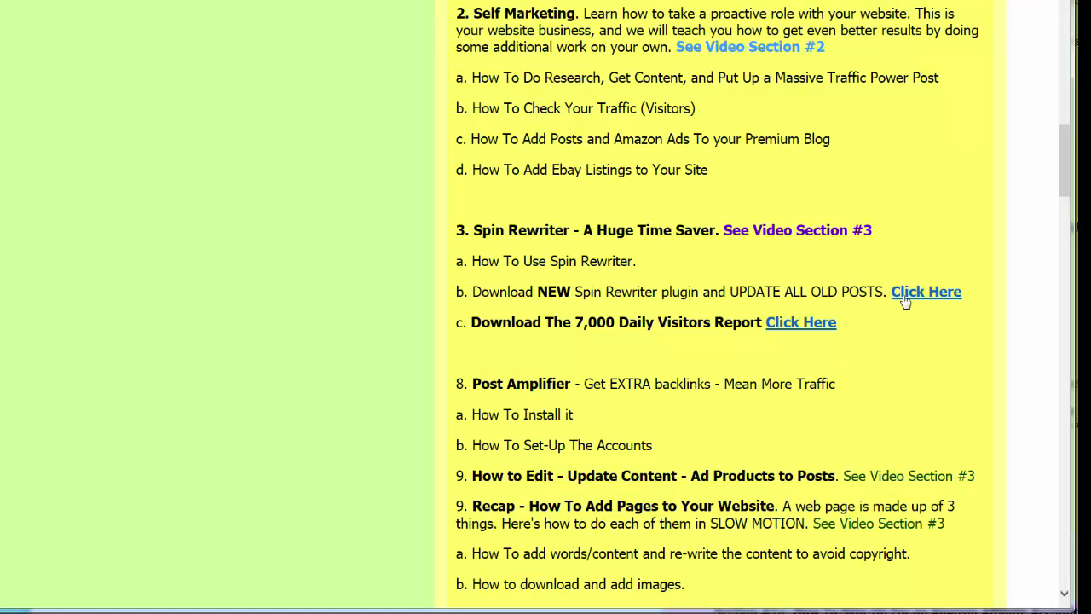
left_click(905, 300)
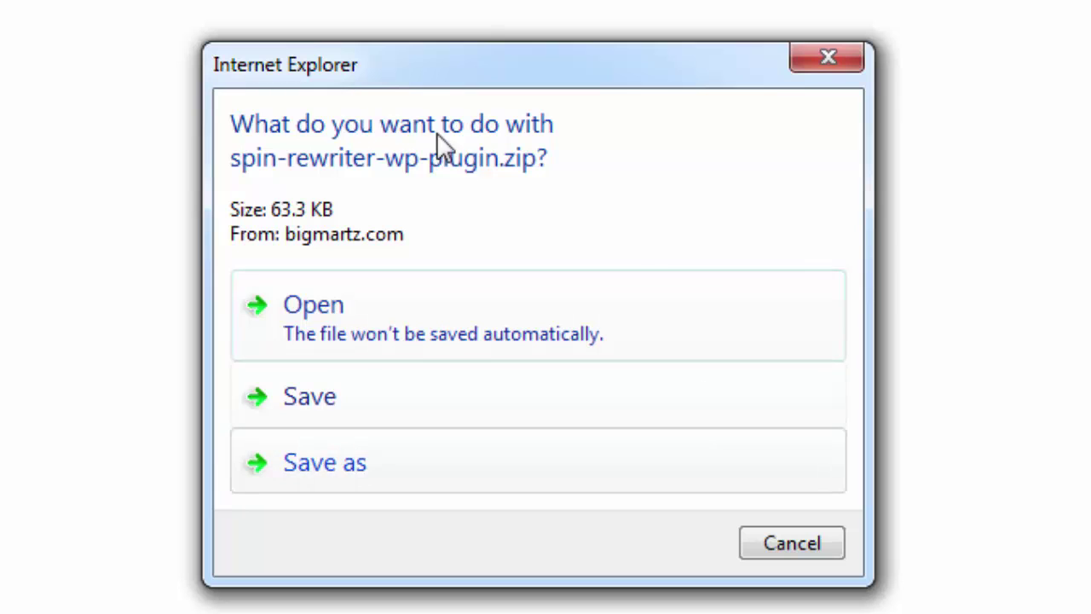
left_click(324, 461)
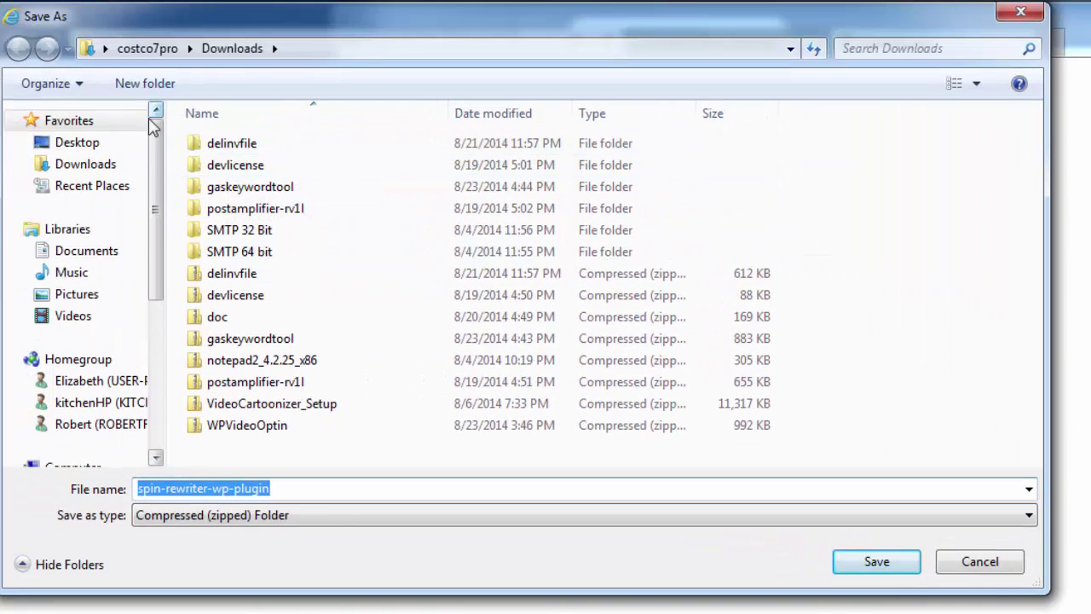
left_click(89, 146)
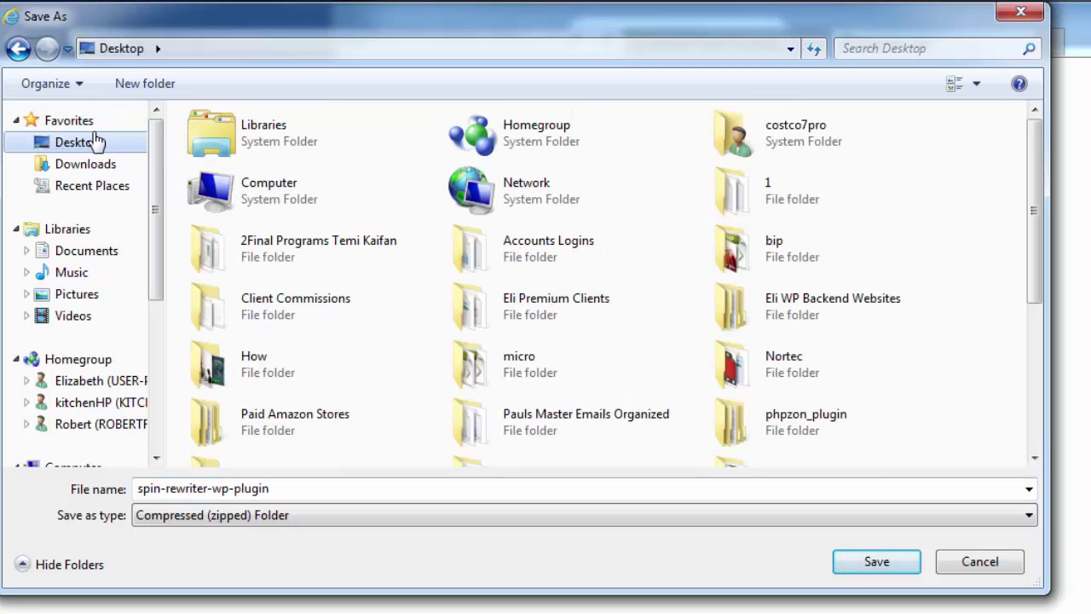
left_click(861, 562)
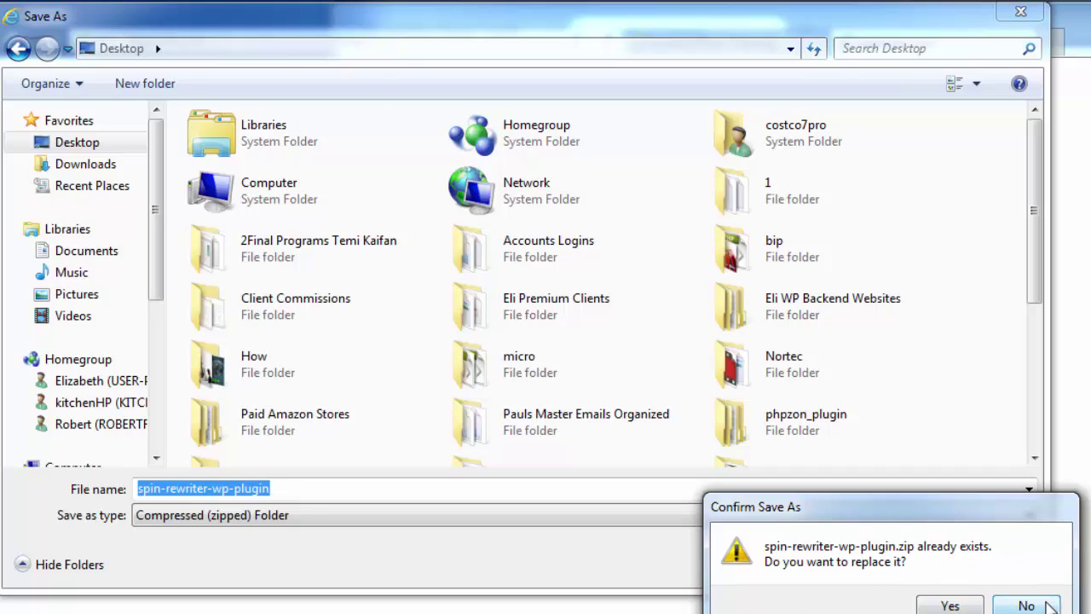
left_click(1014, 602)
left_click(979, 559)
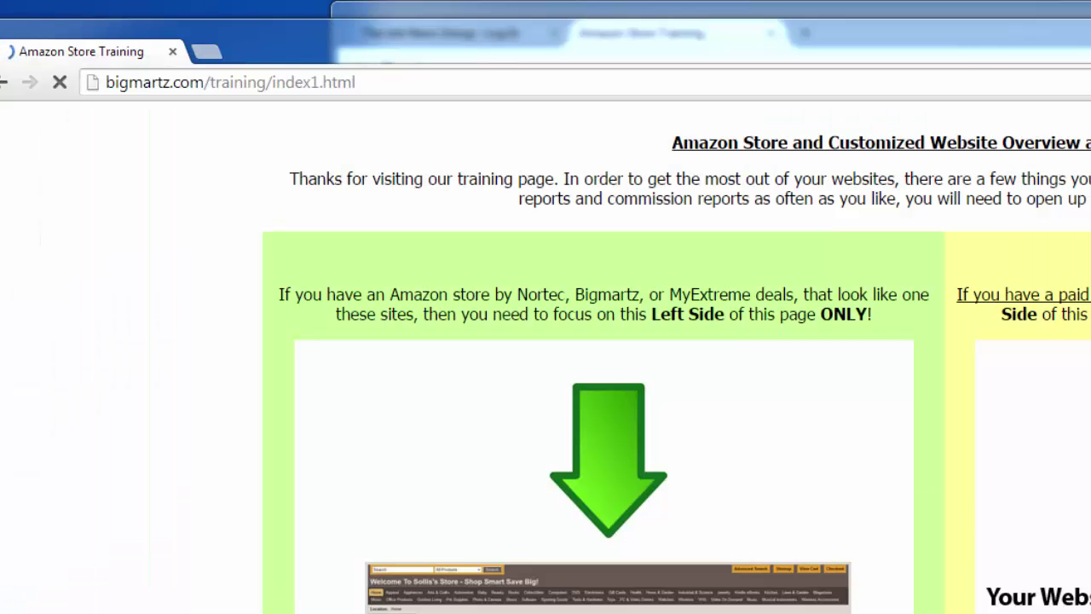
Switch to Chrome, download the Spin Rewriter plugin zip from the training page, and copy it to the desktop.
scroll(588, 358, "down", 12)
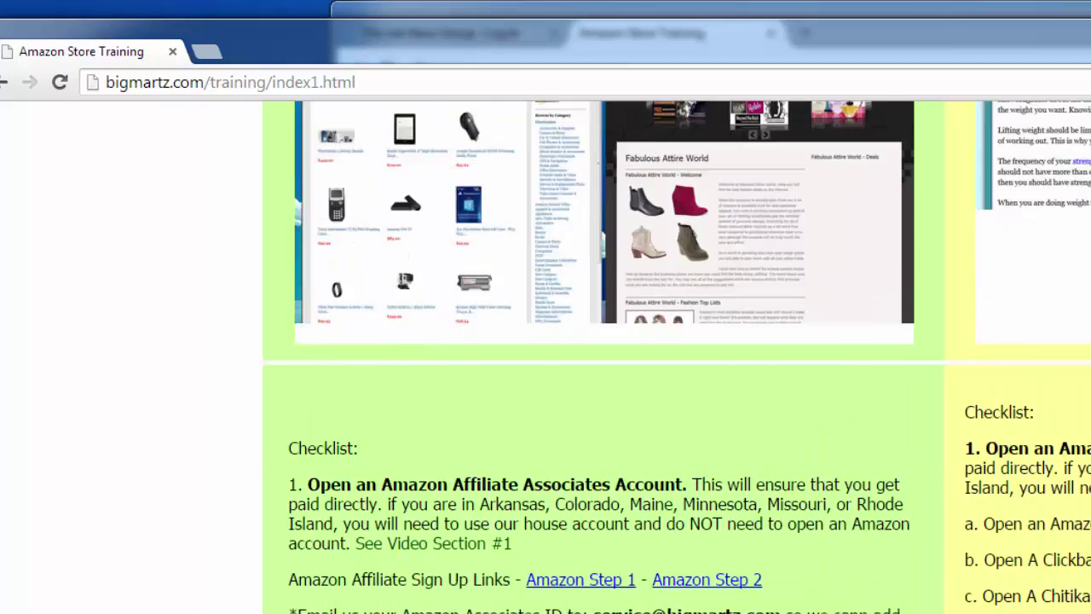
scroll(588, 358, "down", 15)
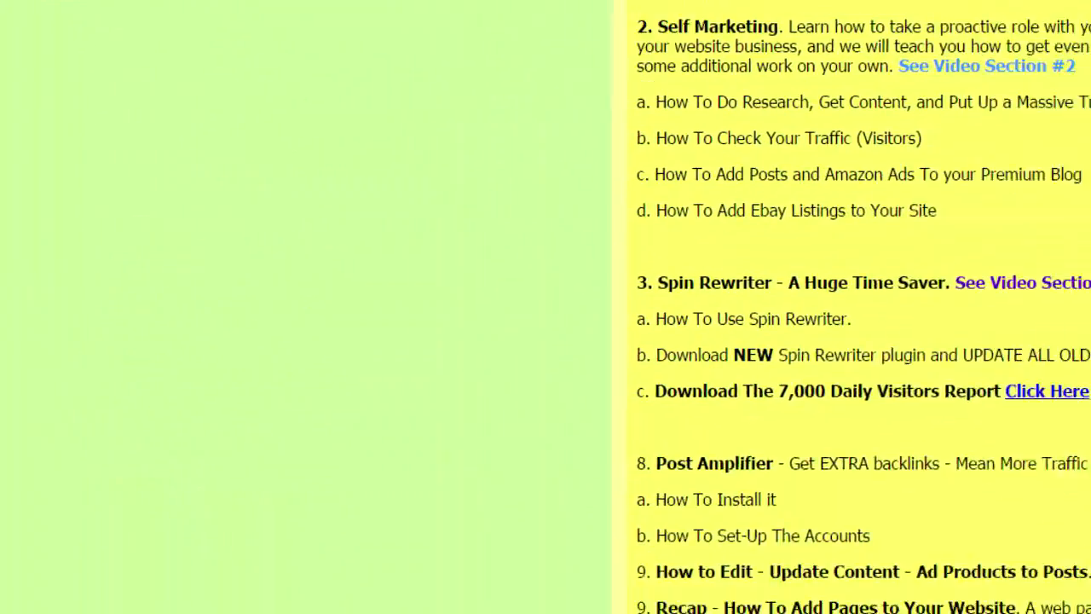
scroll(933, 195, "down", 3)
left_click(932, 195)
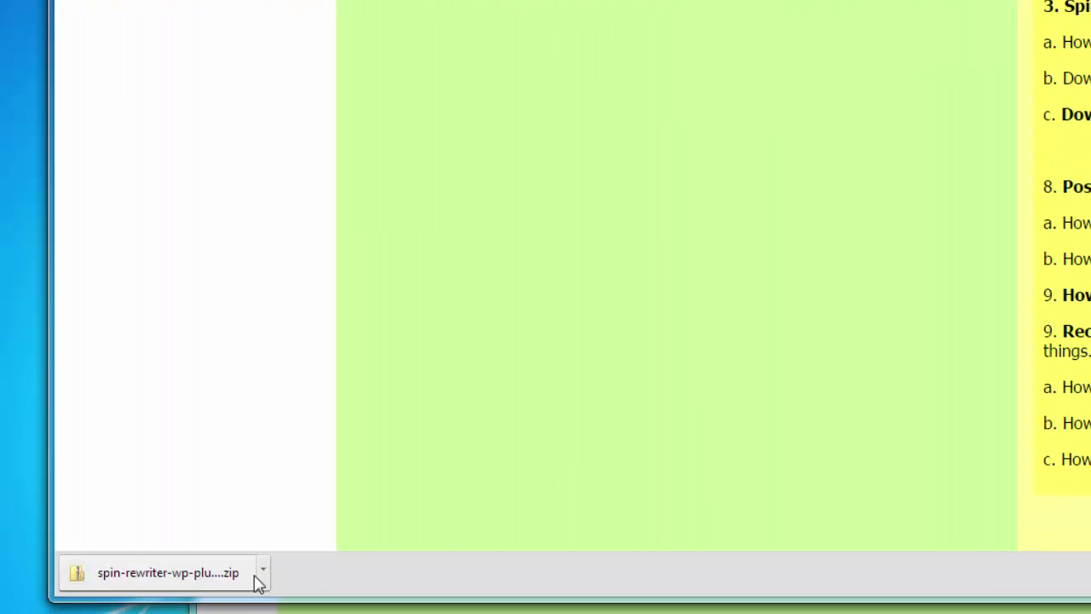
left_click(264, 572)
left_click_drag(145, 576, 2, 41)
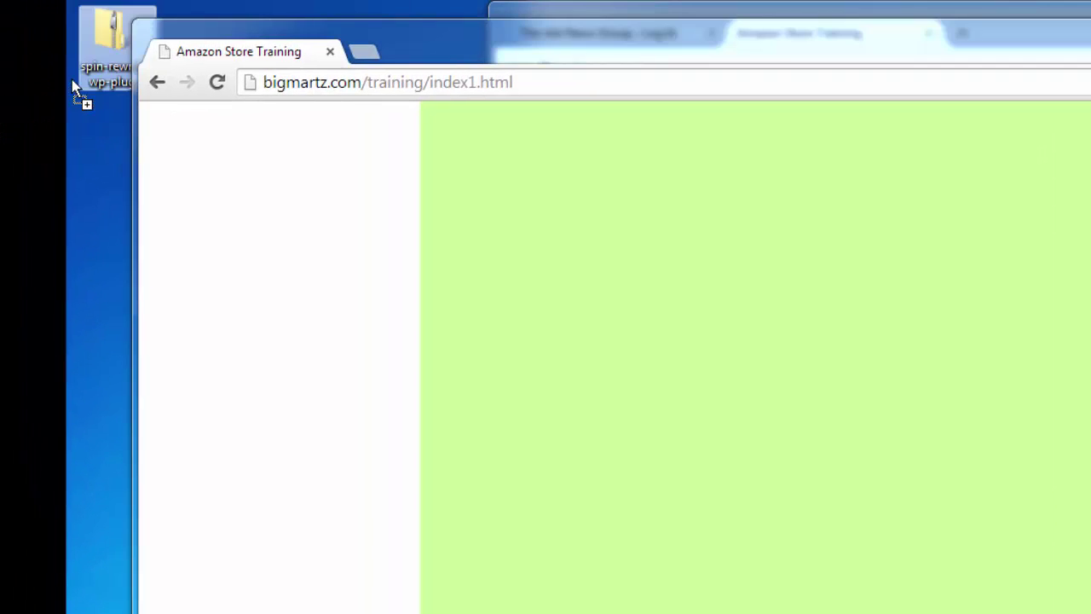
left_click_drag(71, 79, 71, 80)
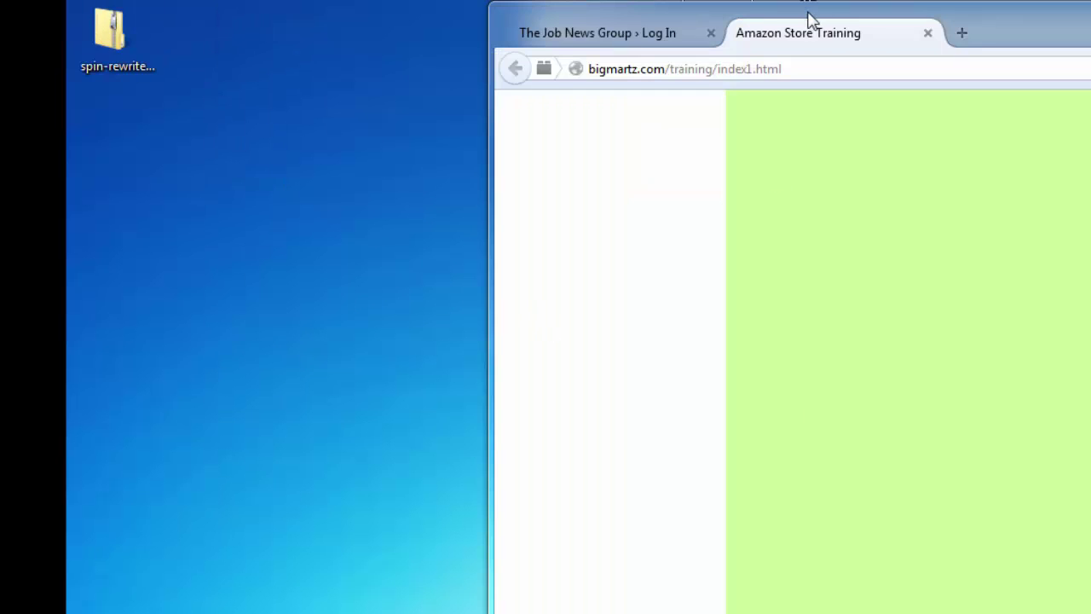
Switch to Firefox and log in to The Job News Group WordPress site with Remember Me enabled.
left_click_drag(789, 19, 329, 25)
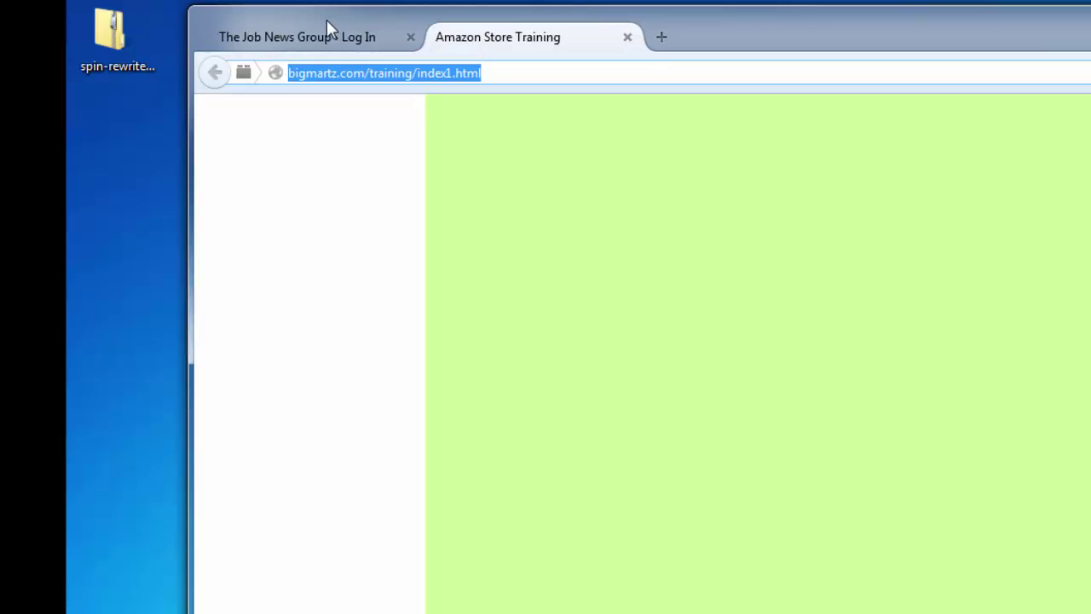
left_click(321, 32)
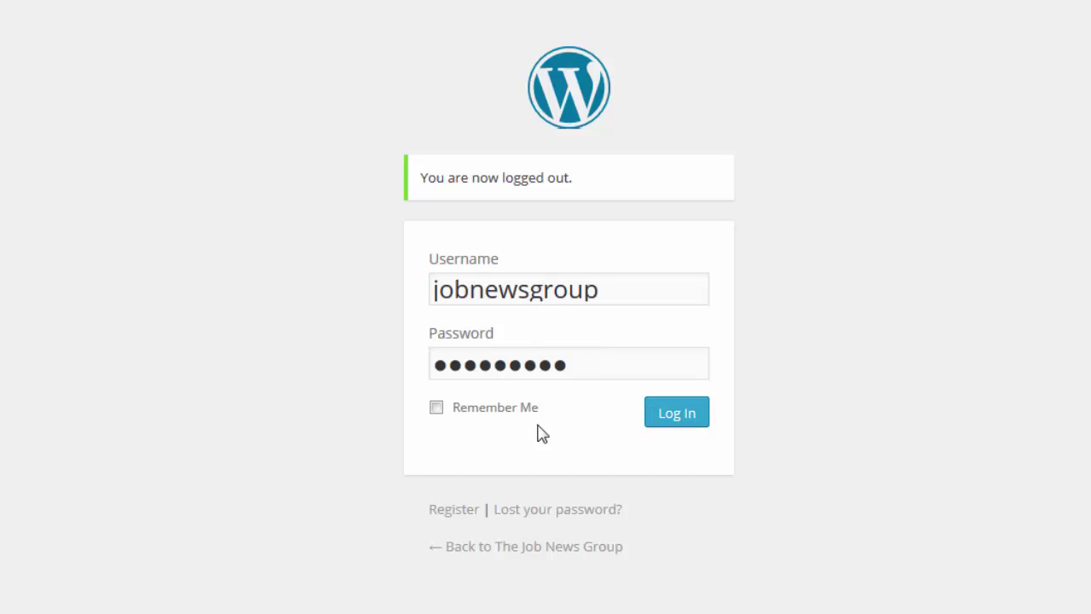
left_click(491, 411)
left_click(673, 413)
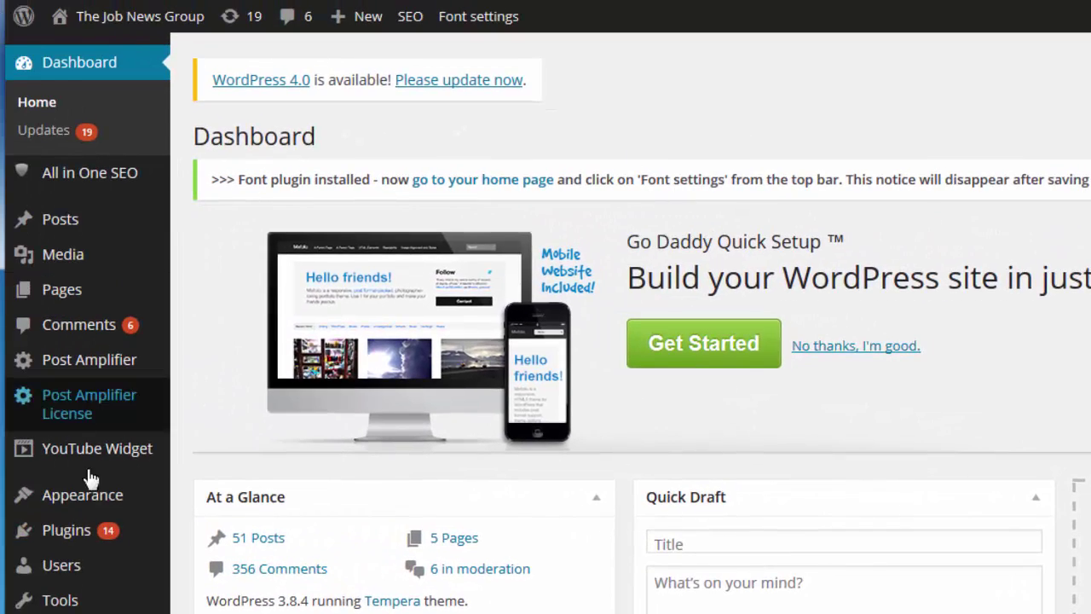
Open the WordPress form for adding a new plugin by uploading a .zip file.
mouse_move(73, 524)
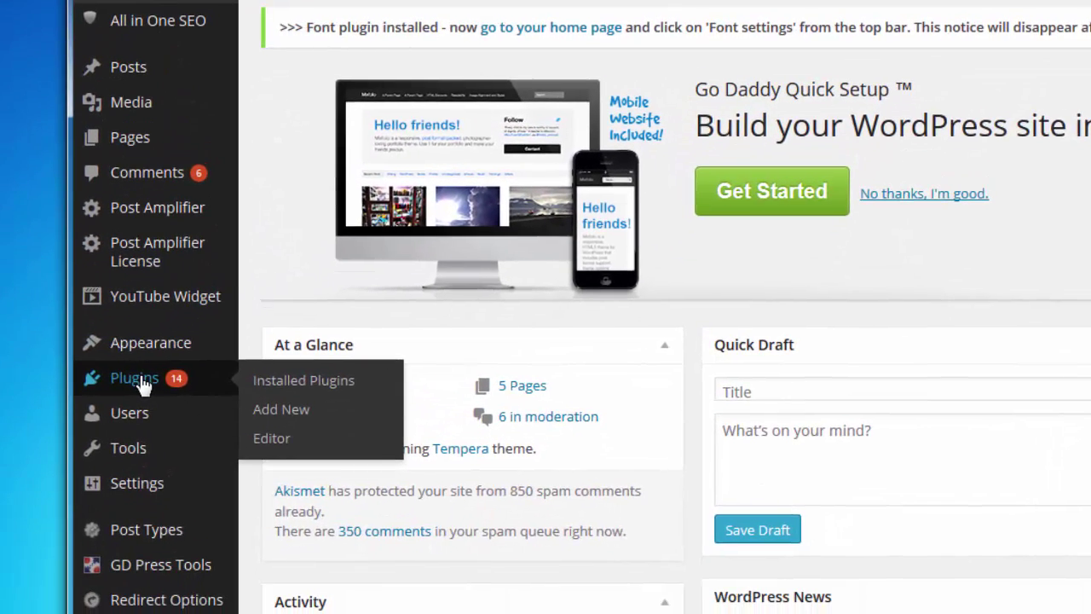
left_click(141, 385)
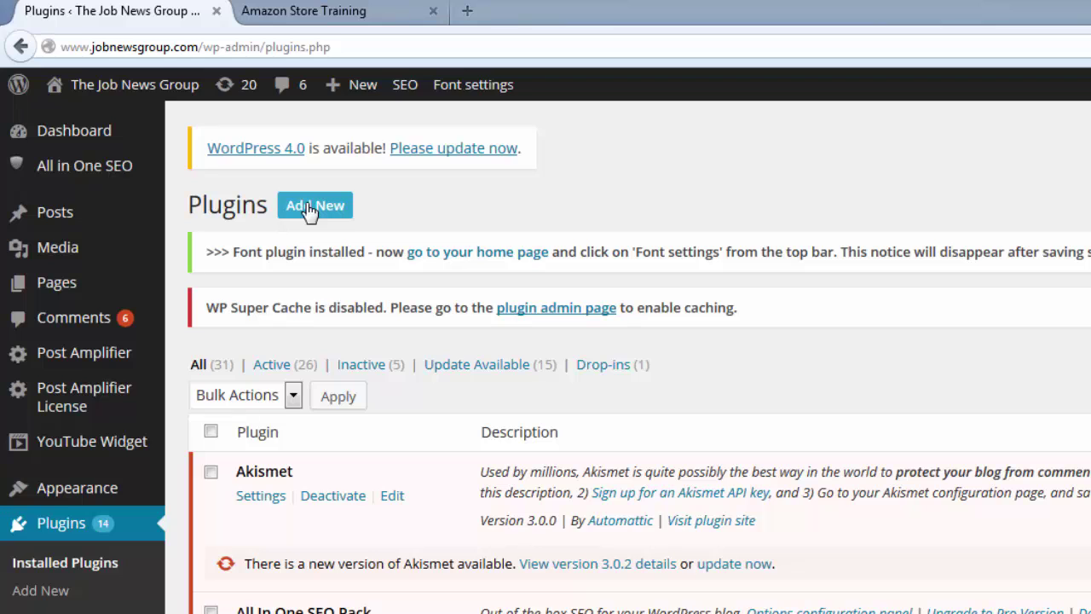
left_click(309, 209)
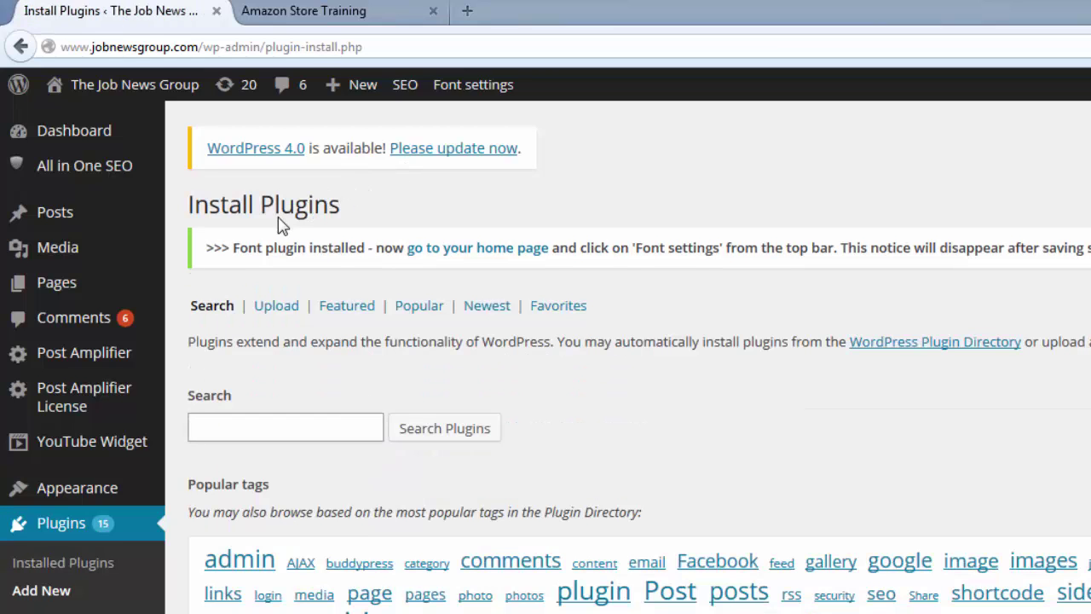
left_click(282, 315)
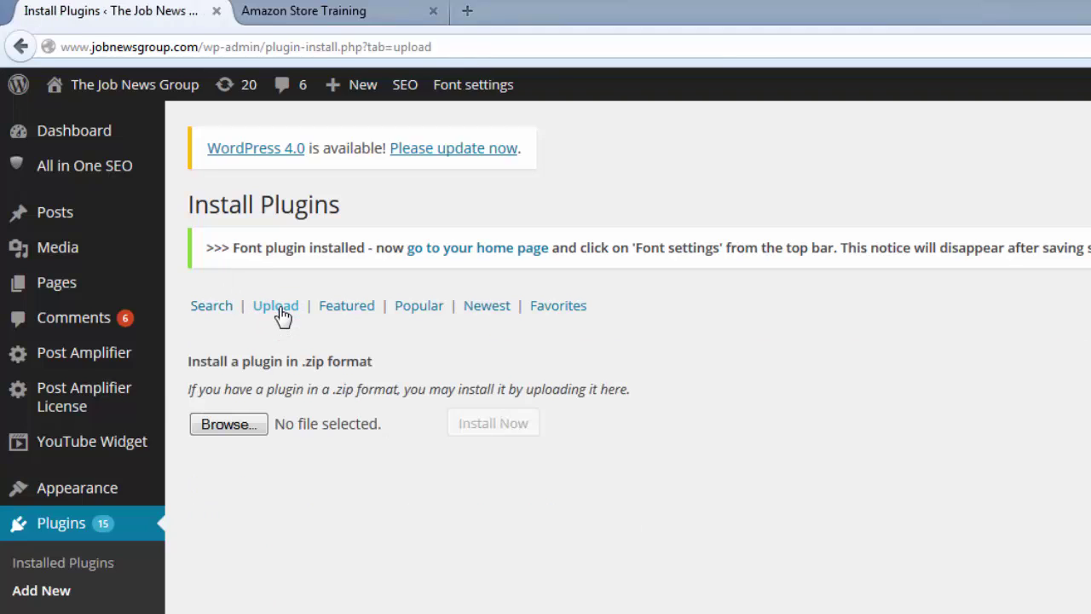
Choose spin-rewriter-wp-plugin.zip from the desktop and install it as a plugin.
left_click(230, 426)
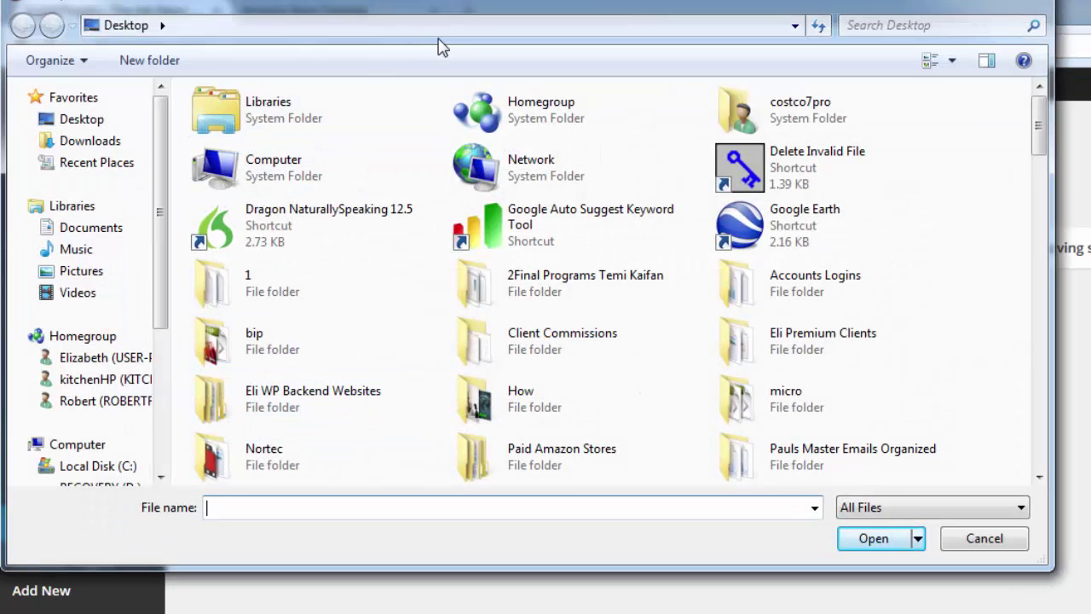
left_click(75, 118)
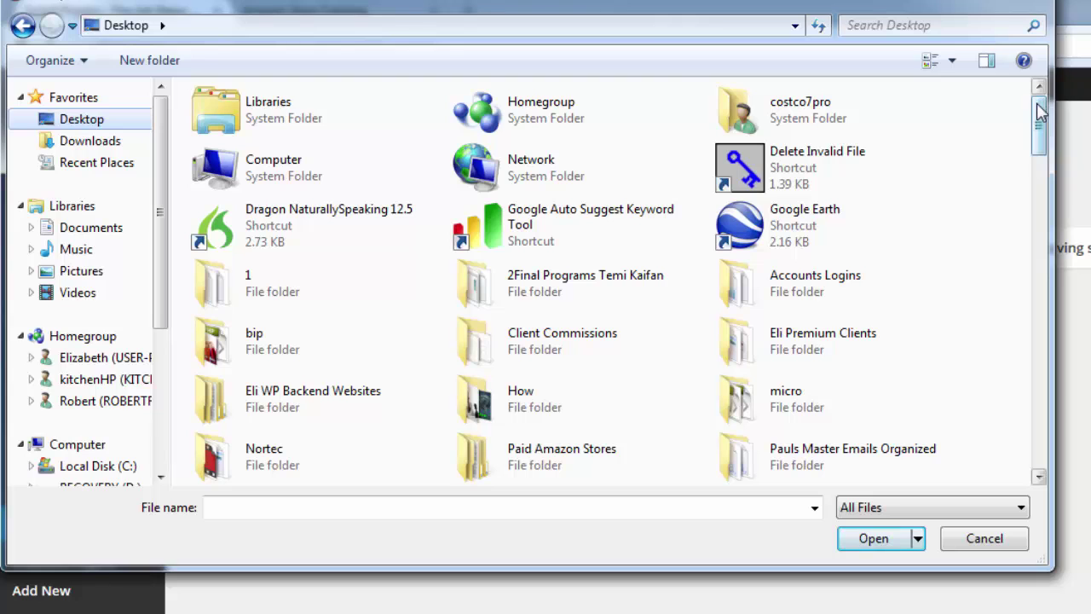
left_click_drag(1040, 119, 1018, 436)
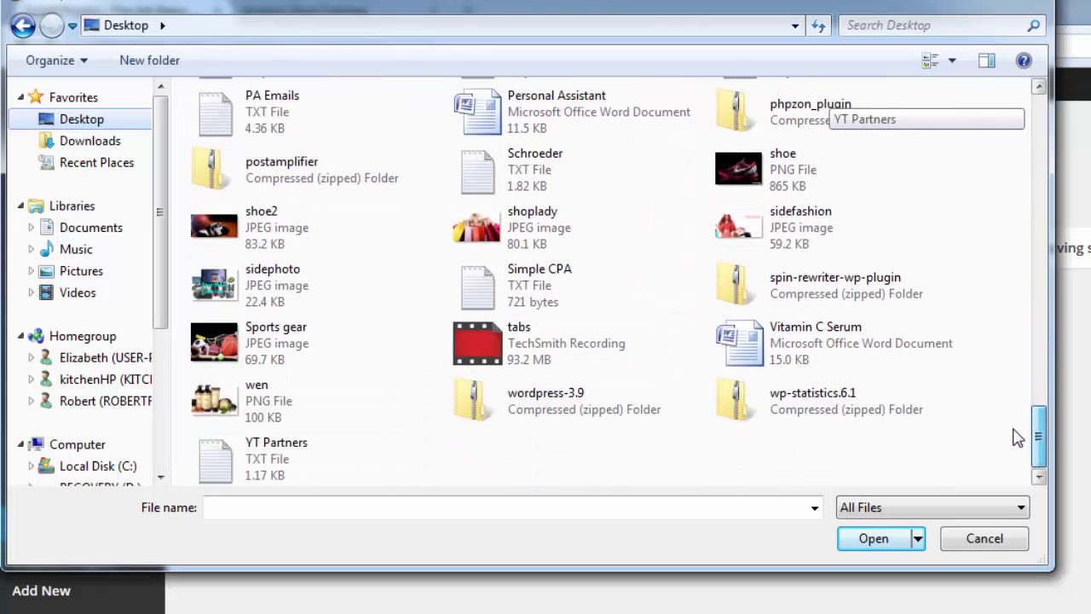
left_click(790, 294)
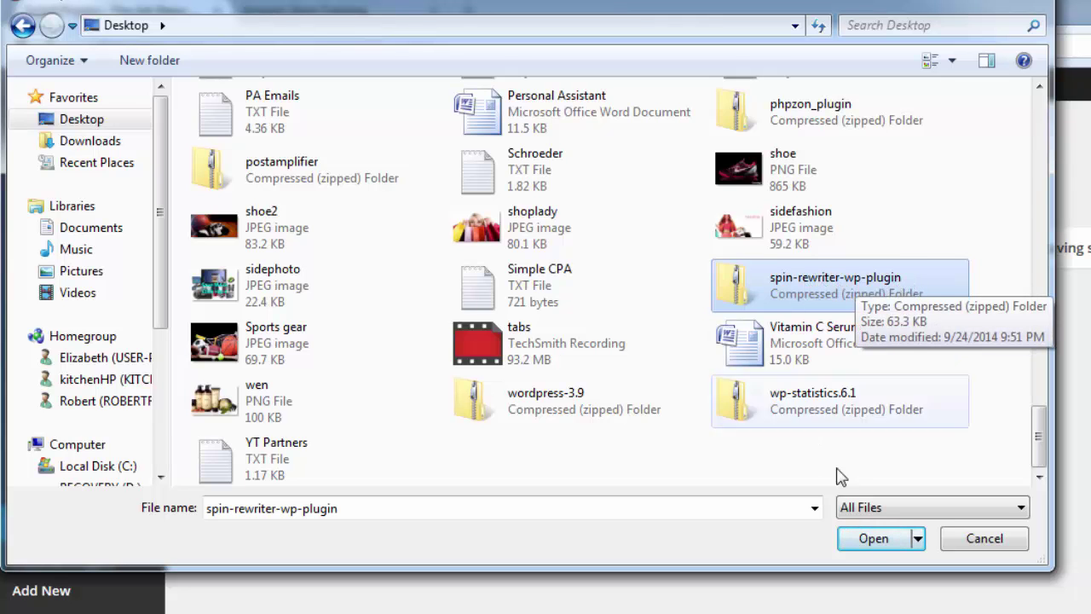
left_click(871, 539)
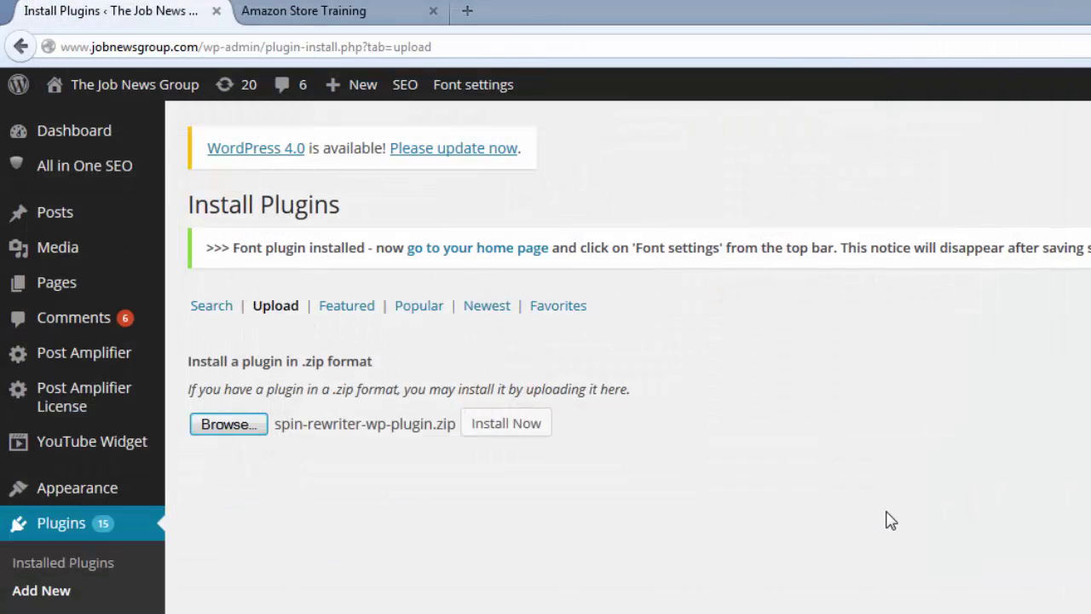
left_click(502, 423)
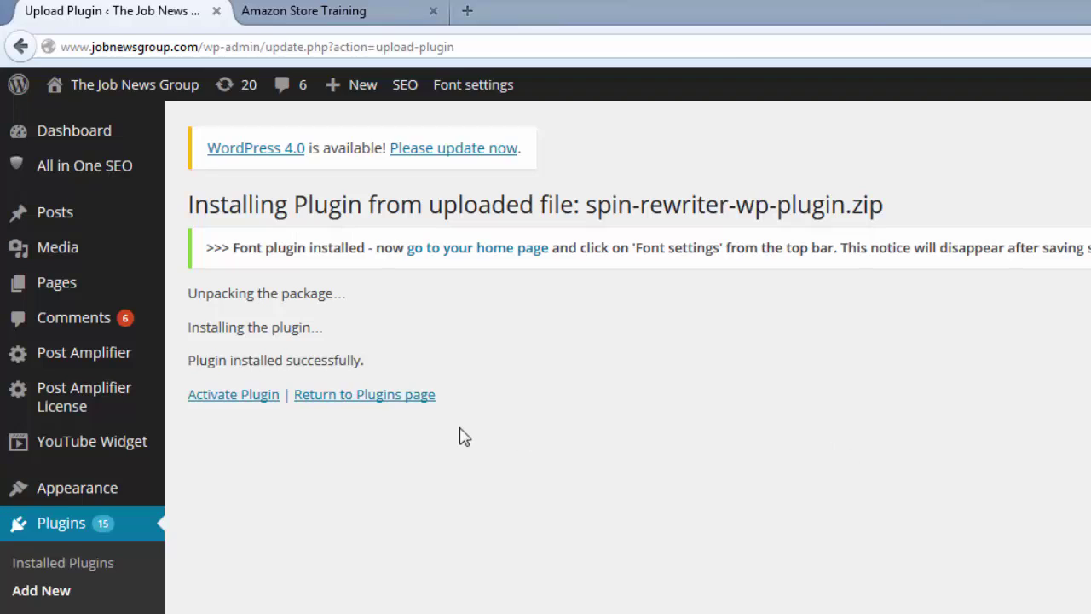
Activate the uploaded Spin Rewriter plugin and open its Settings page.
left_click(220, 397)
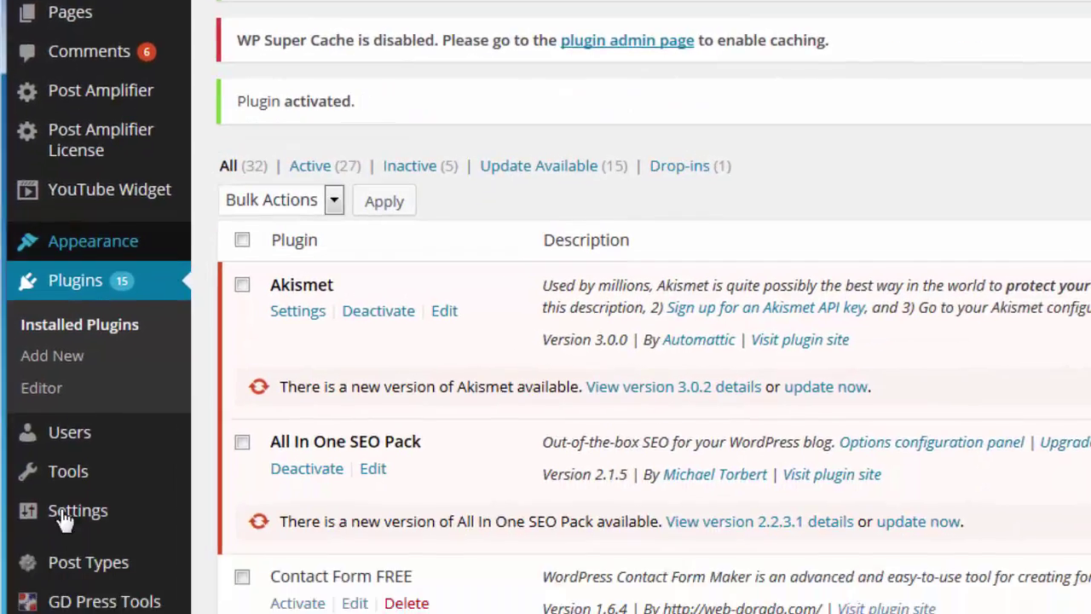
mouse_move(98, 396)
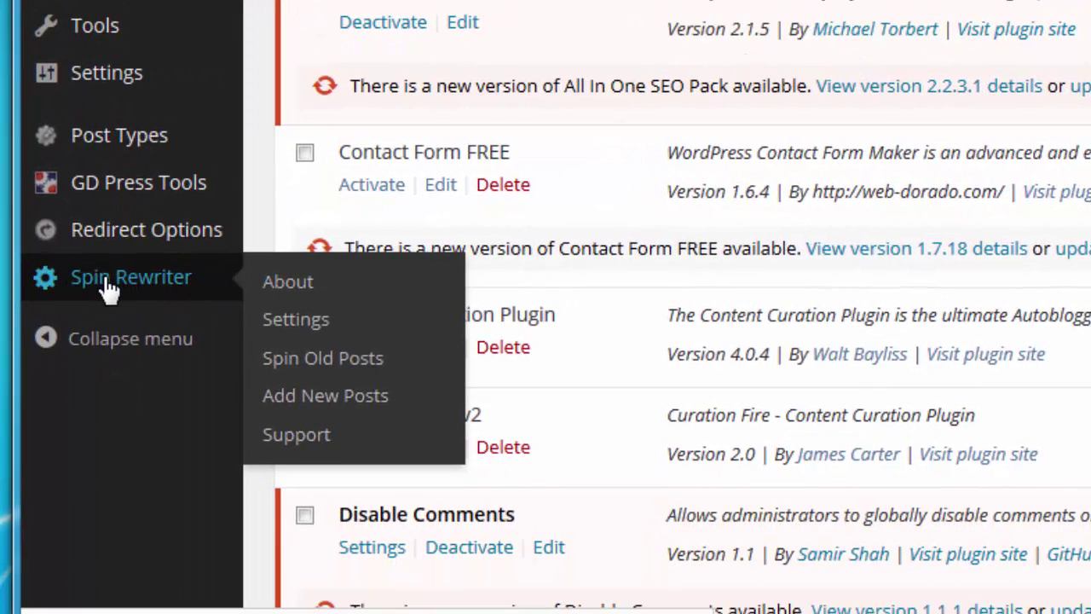
left_click(170, 288)
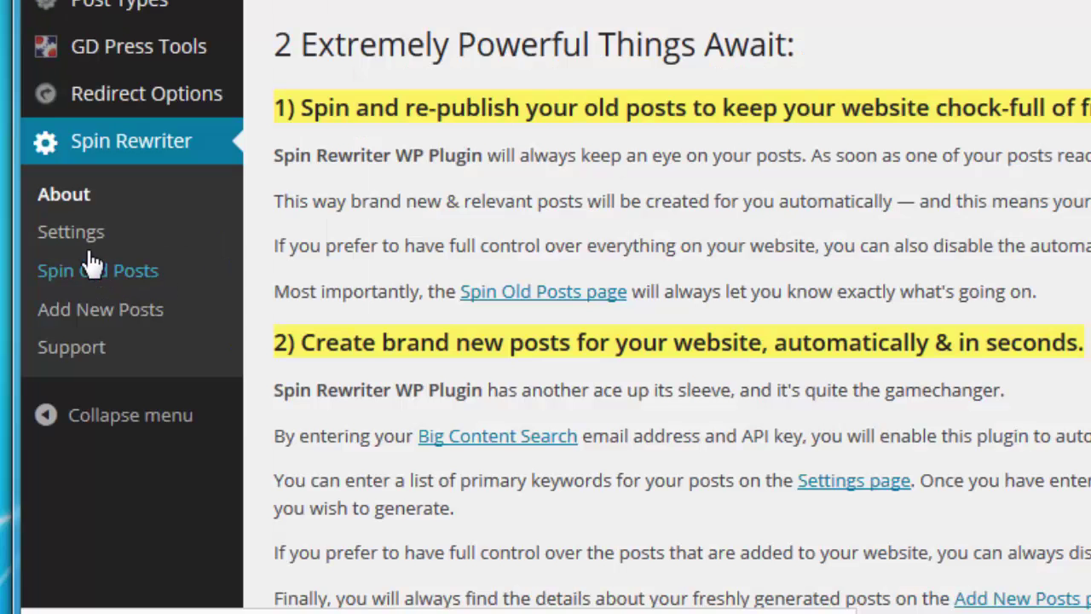
left_click(76, 239)
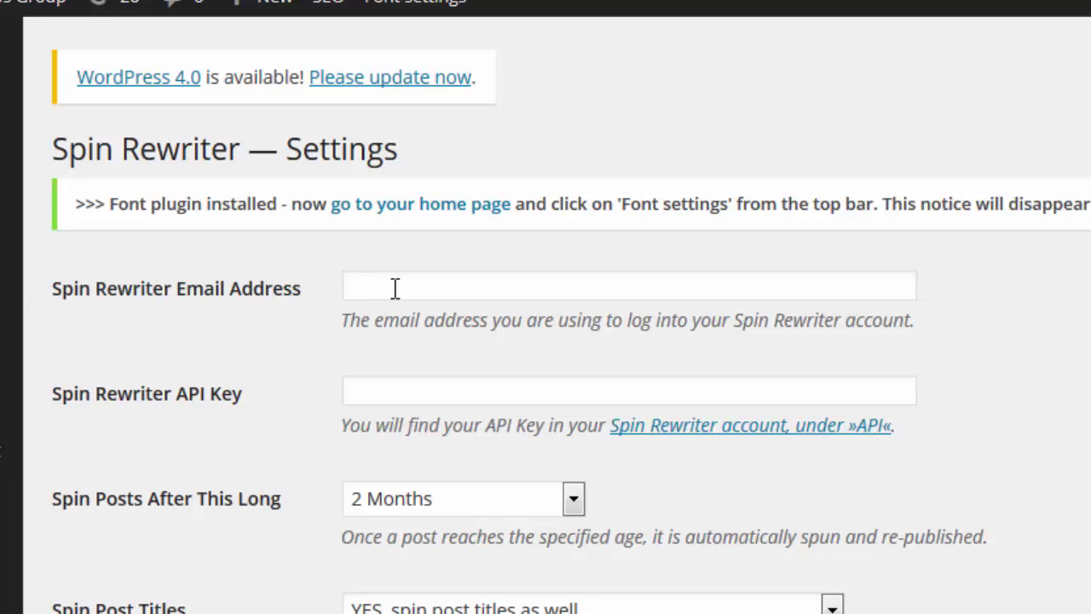
Fill in the Spin Rewriter Email Address setting with the account's e-mail.
left_click(463, 288)
key("Down")
key("Down")
left_click(395, 391)
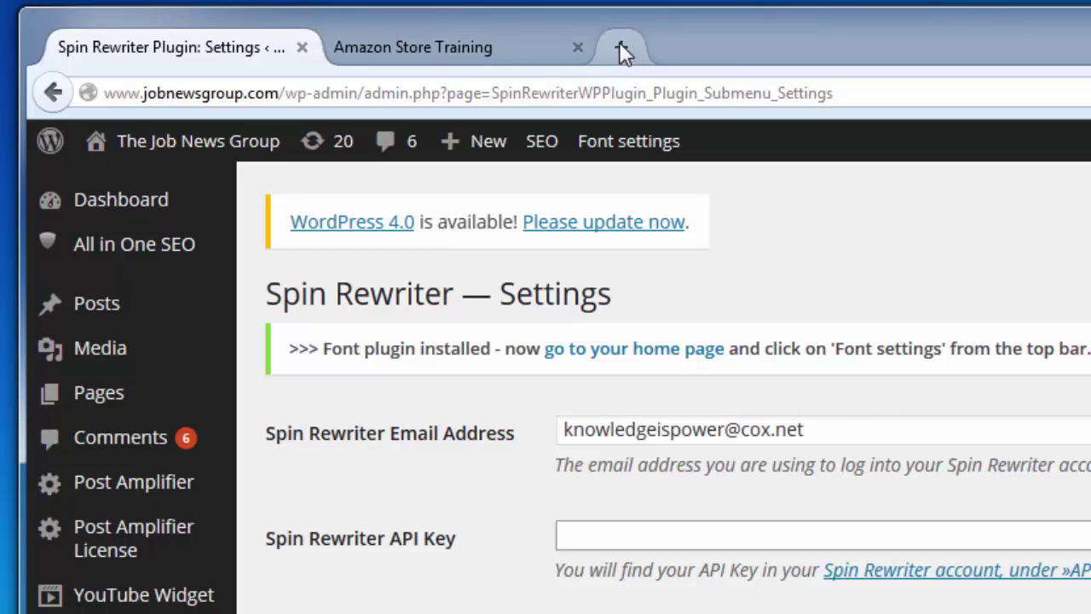
left_click(419, 44)
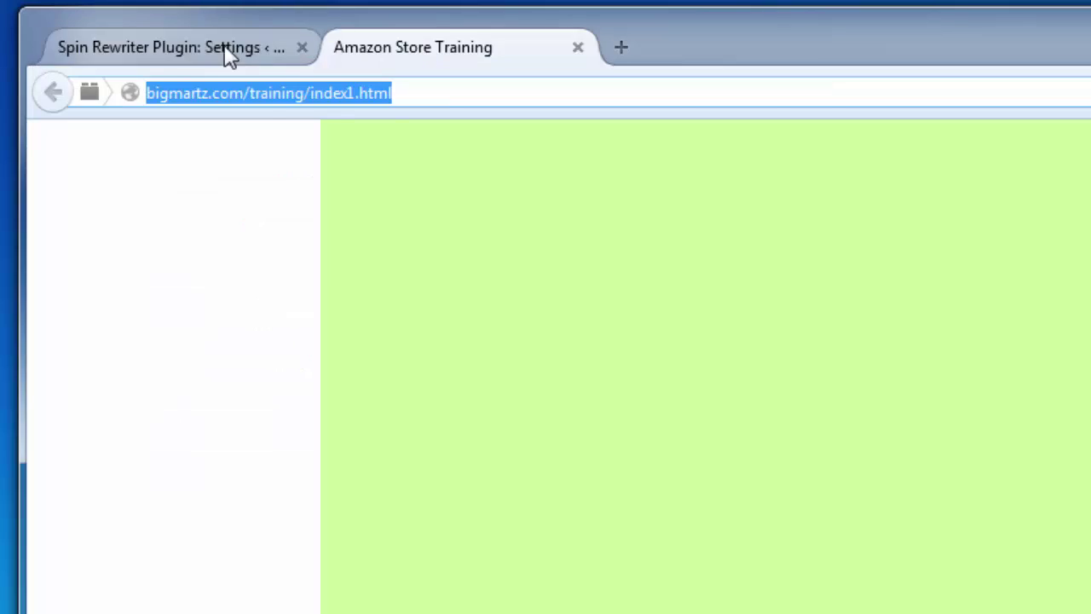
left_click(227, 50)
left_click(392, 46)
left_click(259, 47)
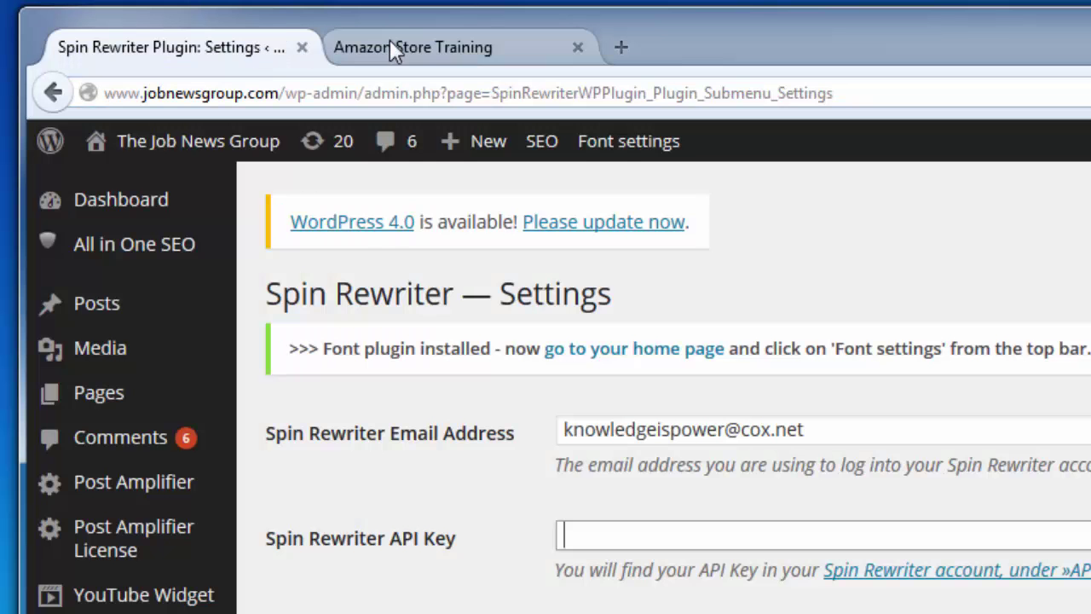
left_click(391, 47)
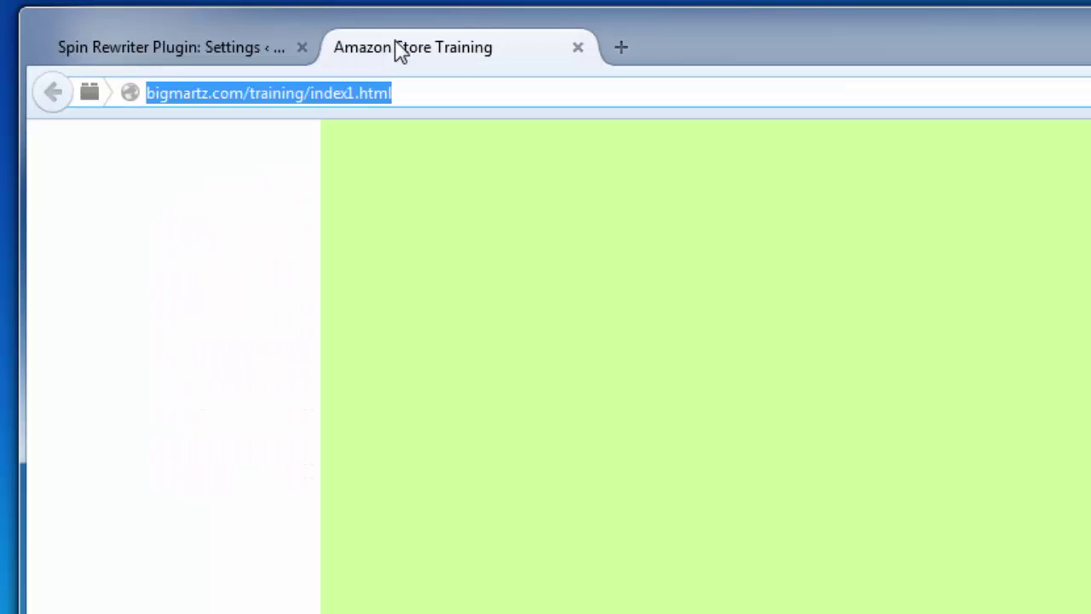
Open spinrewriter.com in a new browser tab and log in to the Spin Rewriter account with the prefilled credentials.
left_click(619, 51)
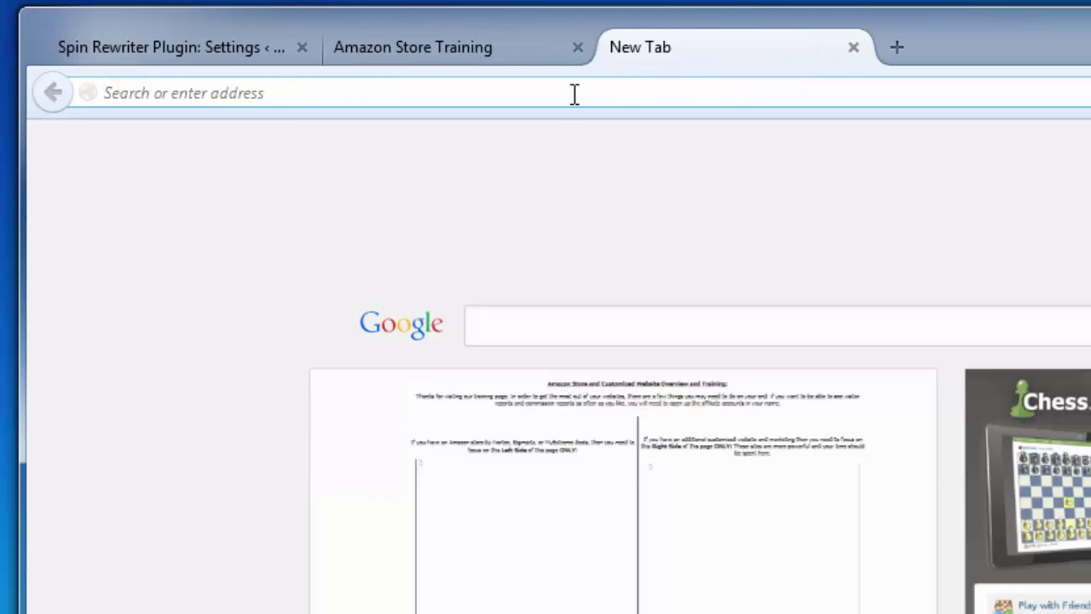
type("spinrewre")
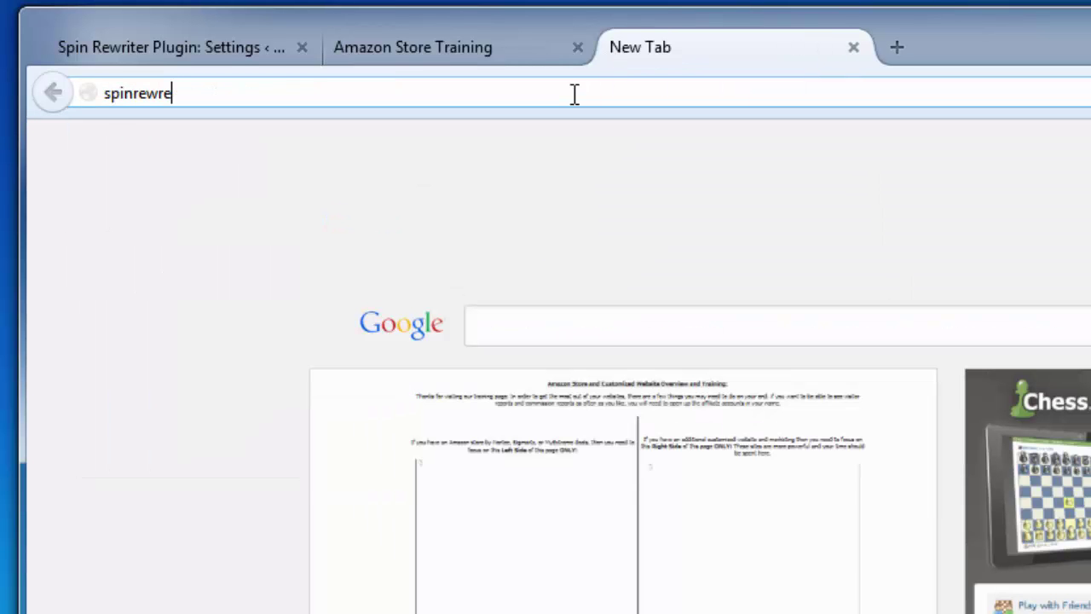
type("iter.com")
key("Return")
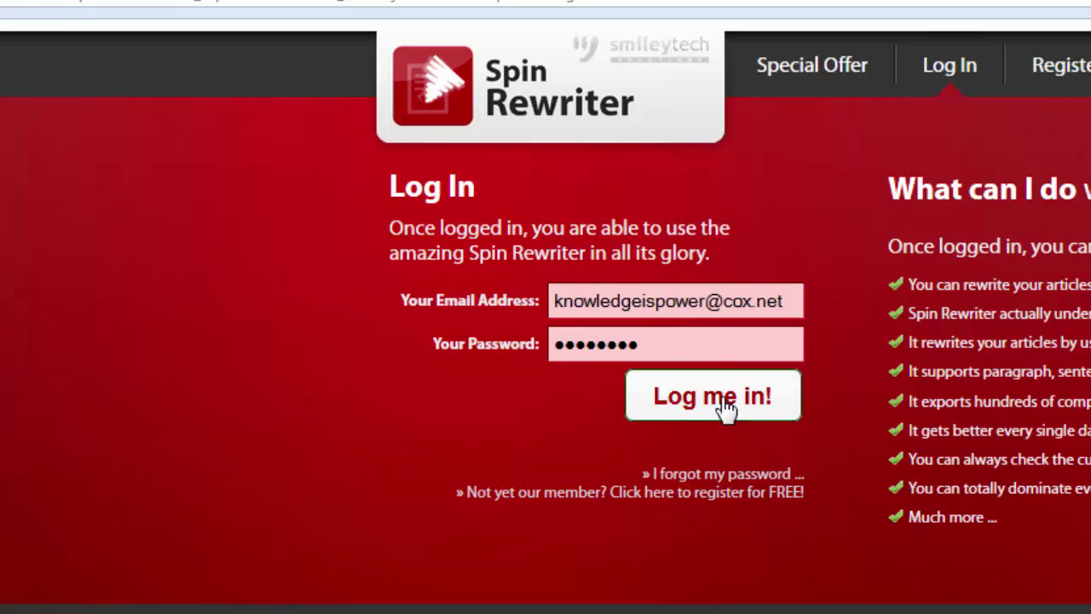
left_click(726, 407)
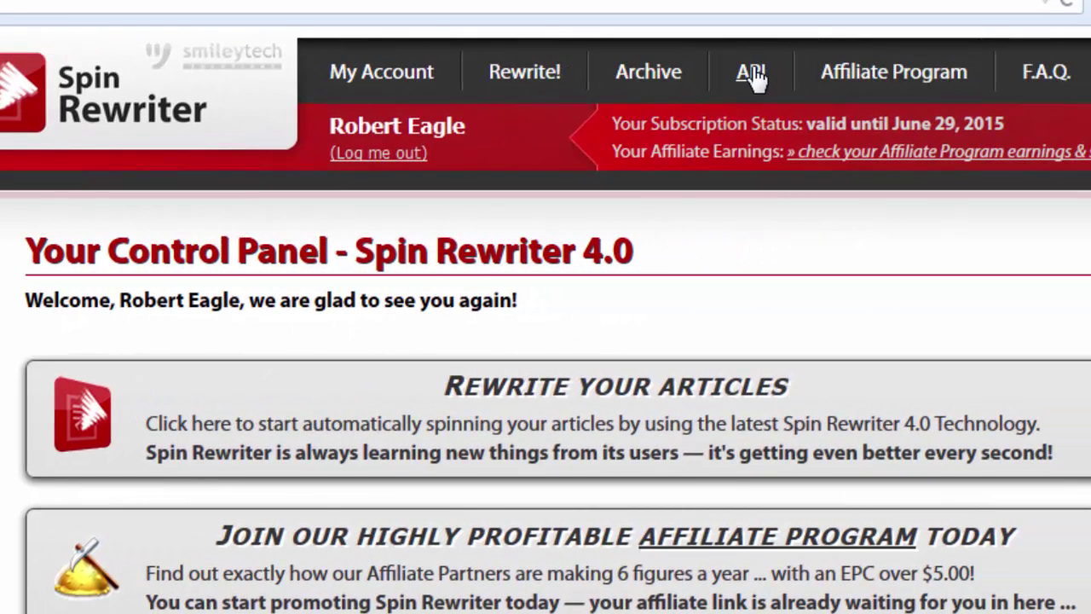
Open the Spin Rewriter account's API page and copy the unique API key.
left_click(753, 77)
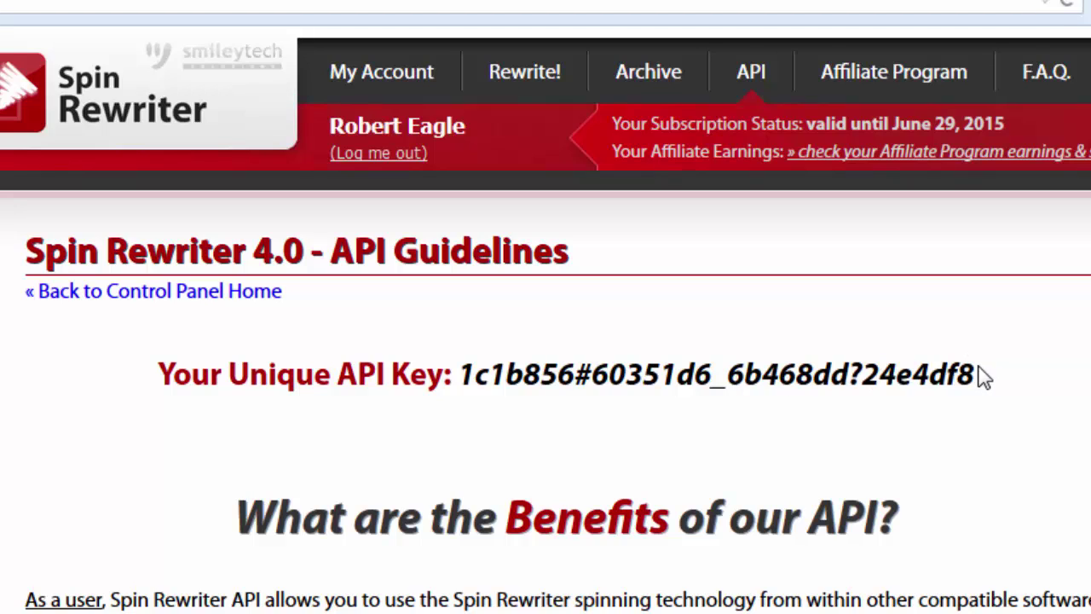
left_click_drag(981, 375, 467, 377)
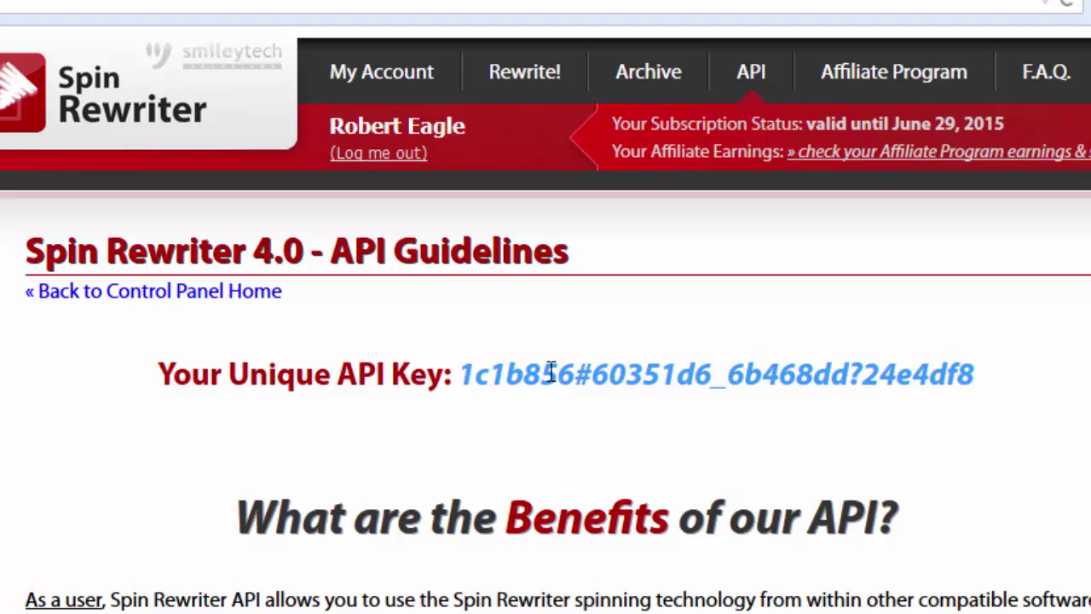
right_click(840, 372)
left_click(887, 393)
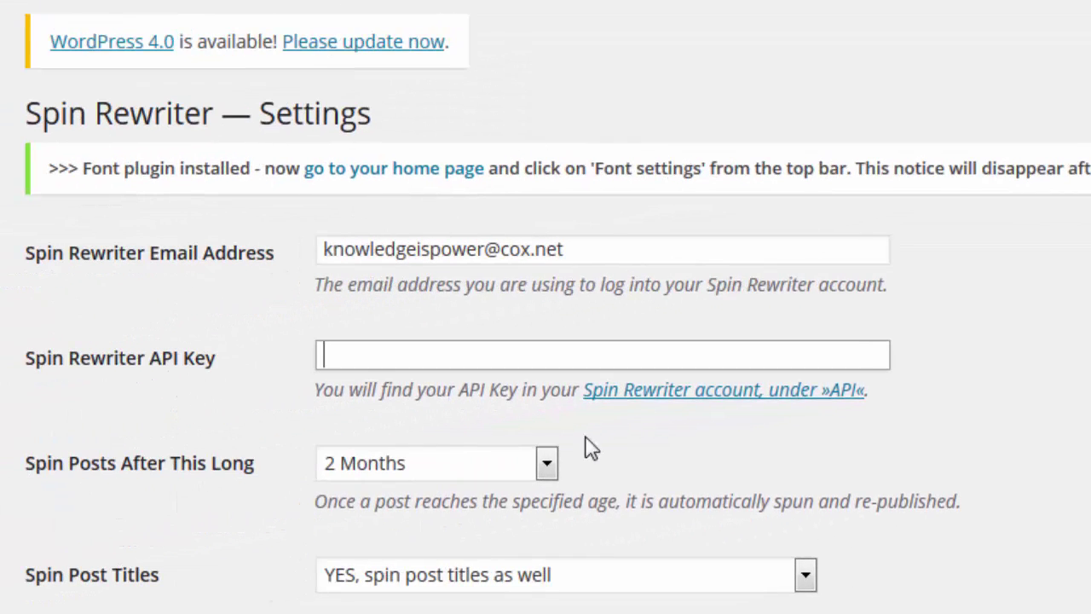
Paste the copied API key into the Spin Rewriter API Key setting of the WordPress plugin.
left_click(416, 352)
right_click(419, 351)
left_click(495, 466)
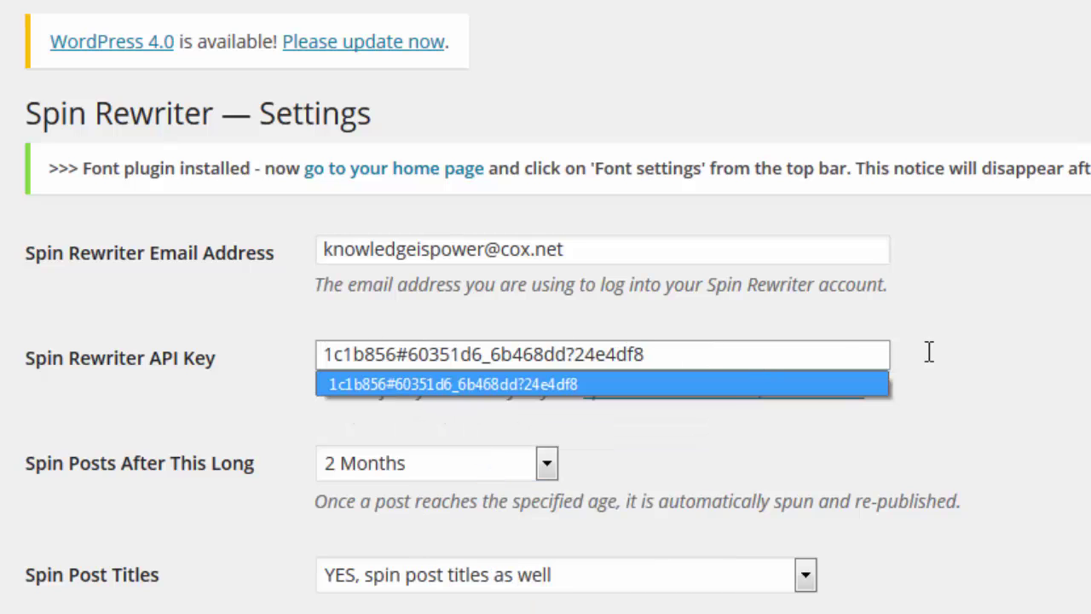
left_click(1057, 356)
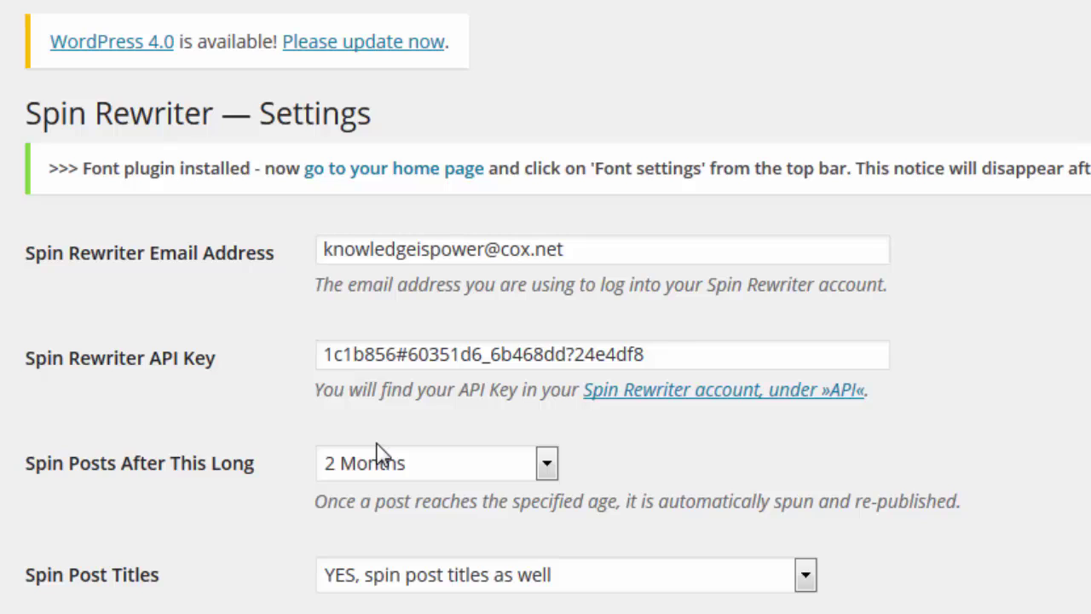
Set Spin Posts After This Long to 5 Days and Publish as New Posts to "NO, just spin and update old posts".
left_click(546, 467)
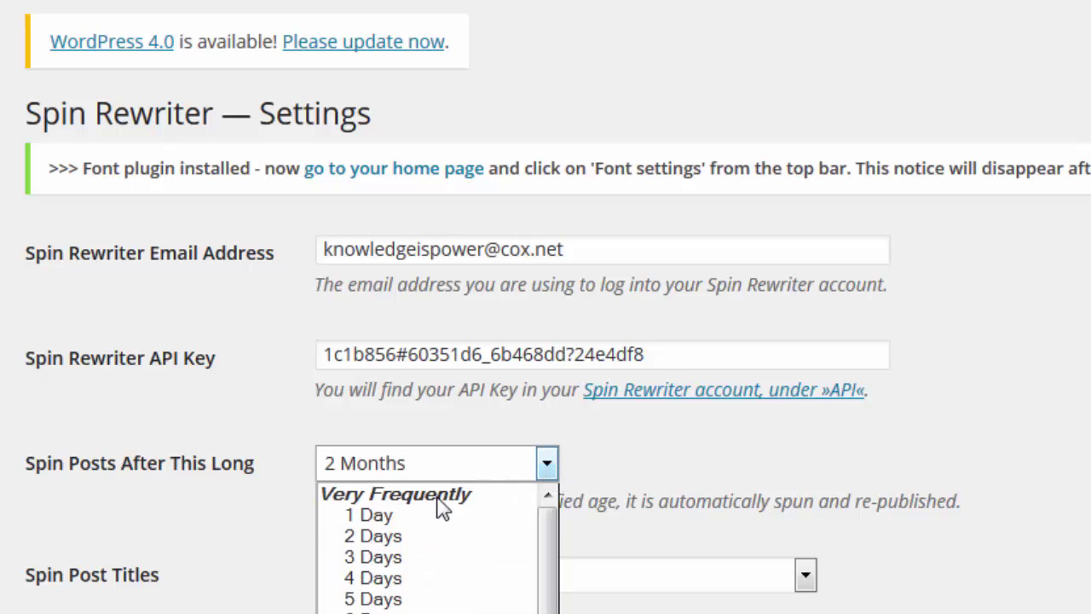
left_click(400, 601)
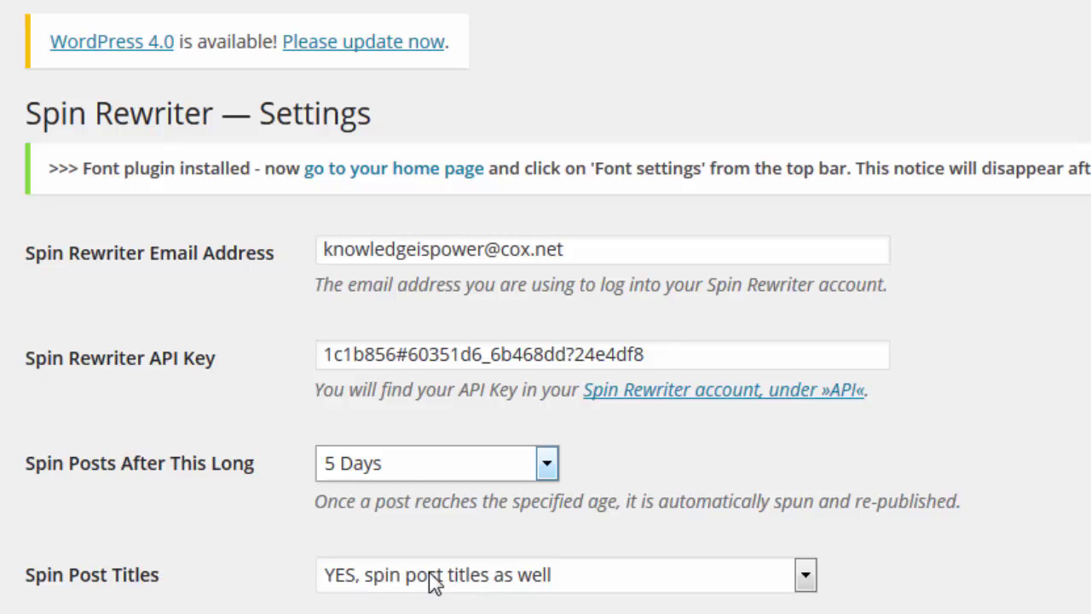
scroll(377, 507, "down", 4)
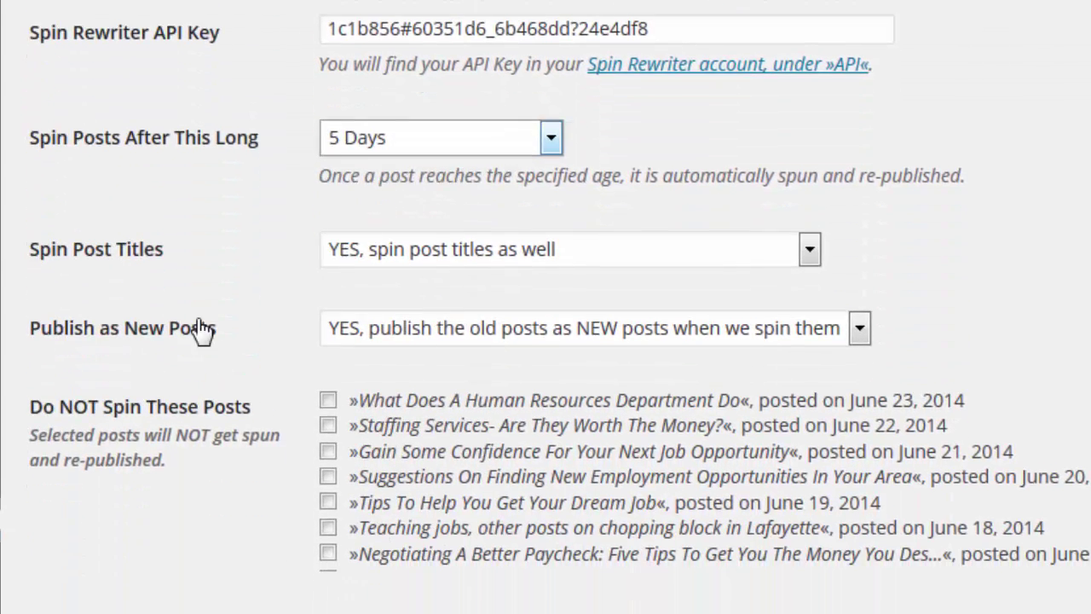
scroll(198, 328, "down", 3)
left_click(411, 142)
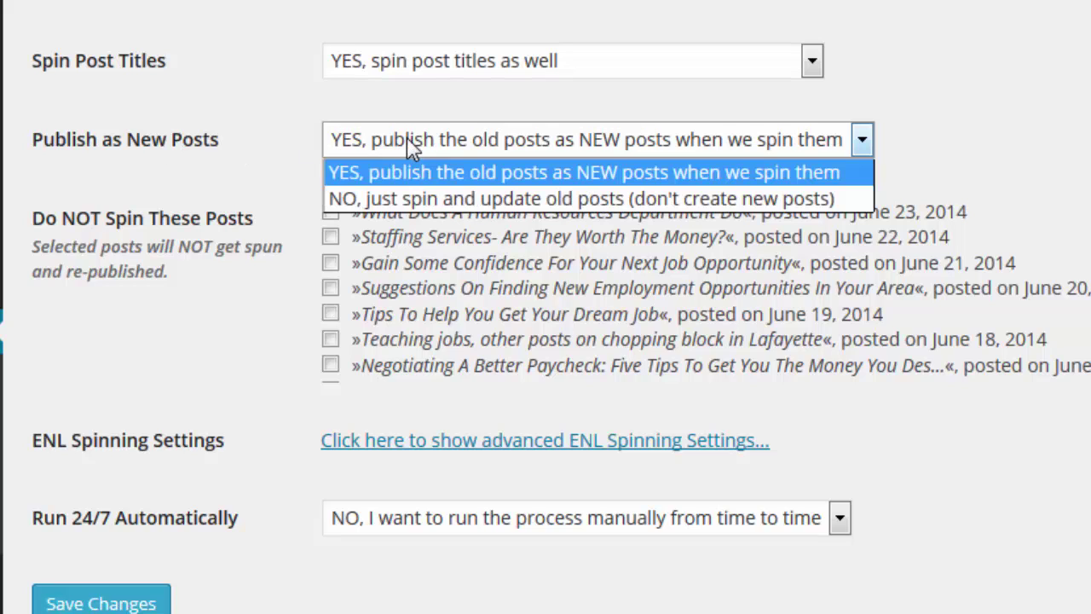
left_click(387, 198)
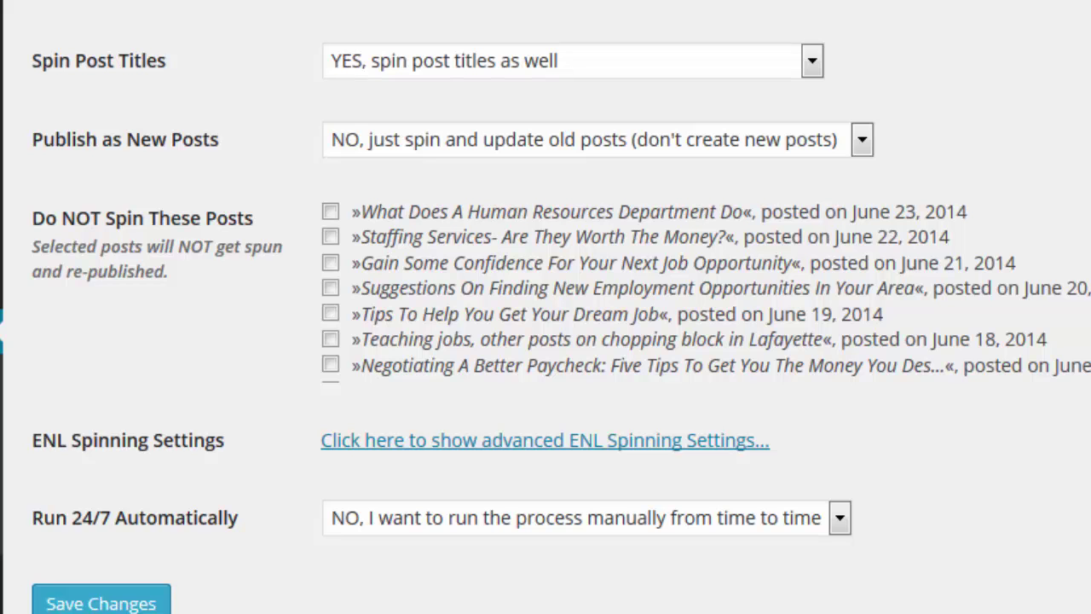
Browse the Do NOT Spin These Posts list, then tick and untick the post "U.S Jobs Decline".
scroll(537, 246, "down", 5)
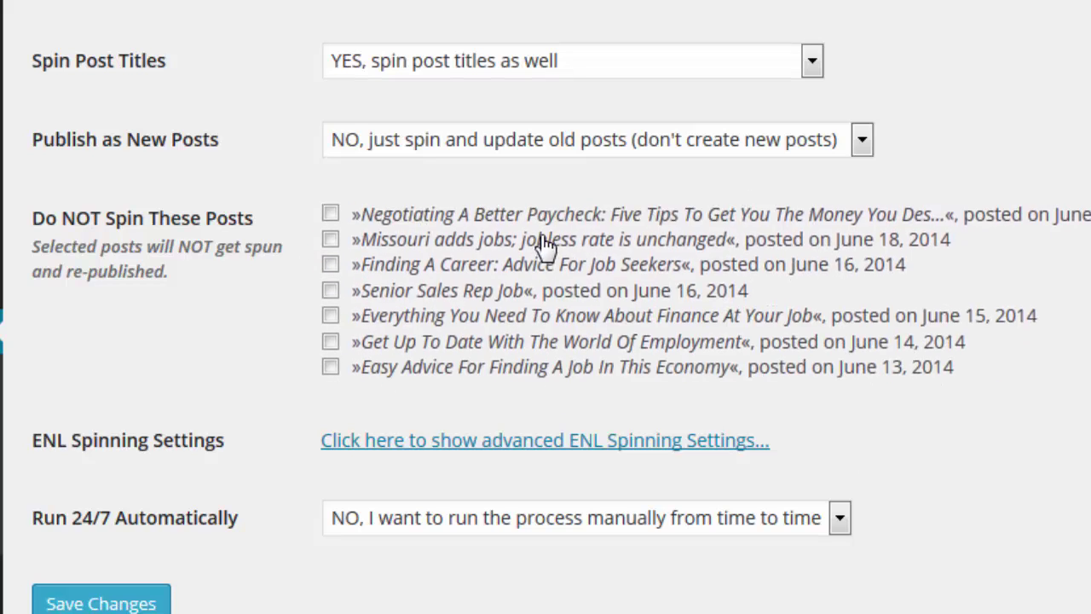
scroll(511, 256, "down", 12)
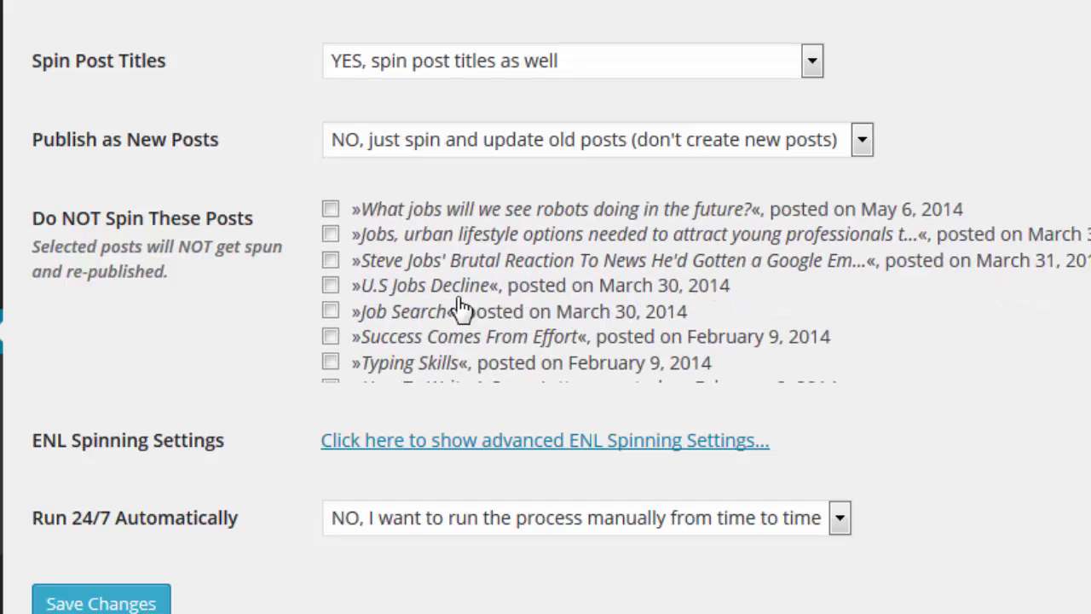
left_click(330, 284)
left_click(330, 285)
Show the advanced ENL Spinning Settings and set Add Paragraphs to "NO, do not create new paragraphs on your own".
scroll(244, 287, "down", 2)
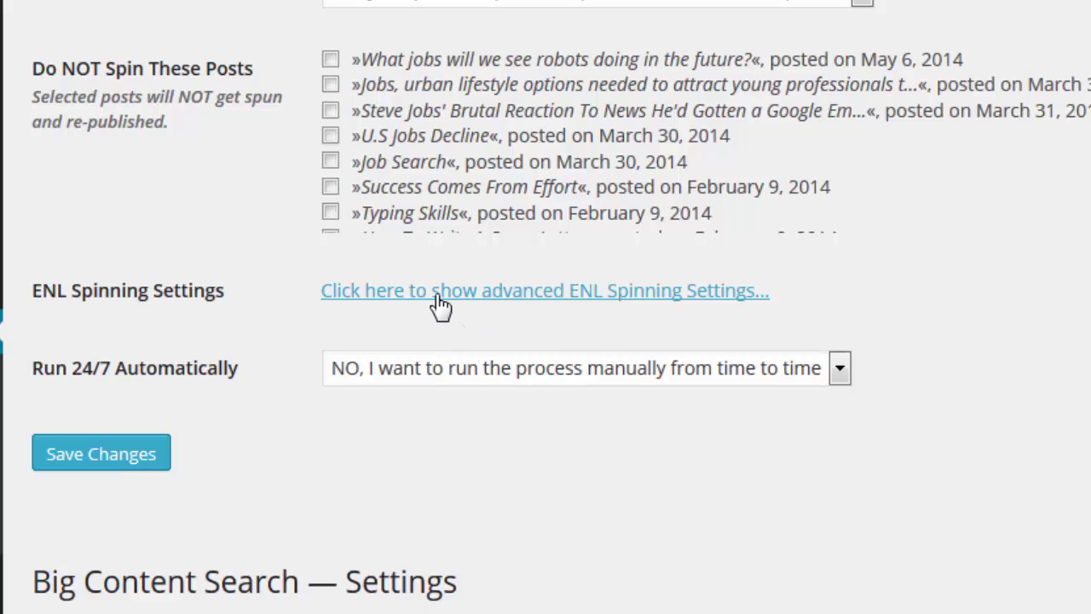
left_click(440, 294)
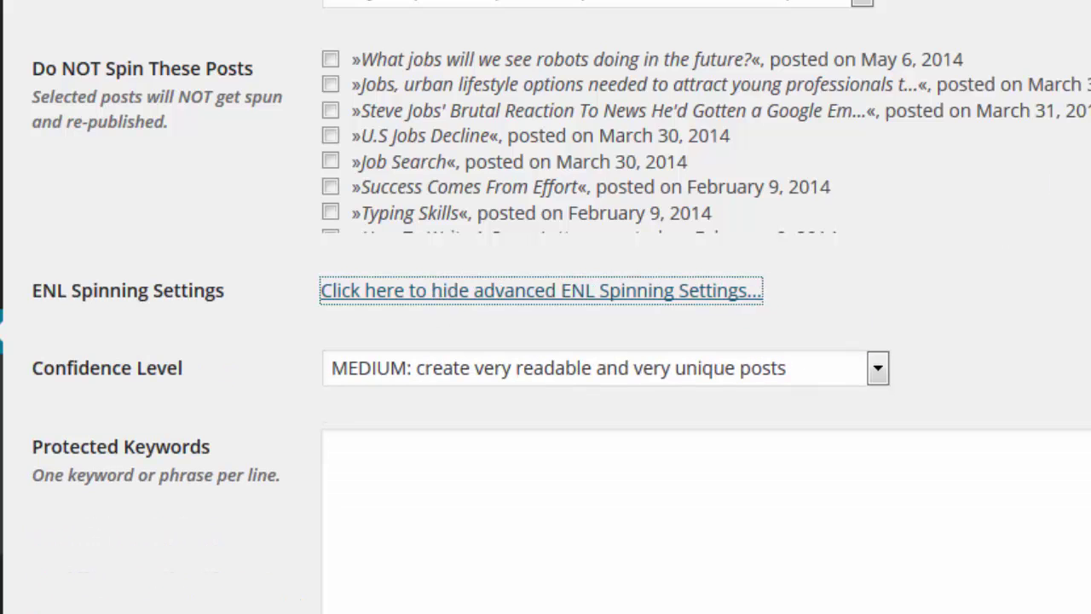
scroll(597, 140, "down", 3)
scroll(546, 307, "down", 5)
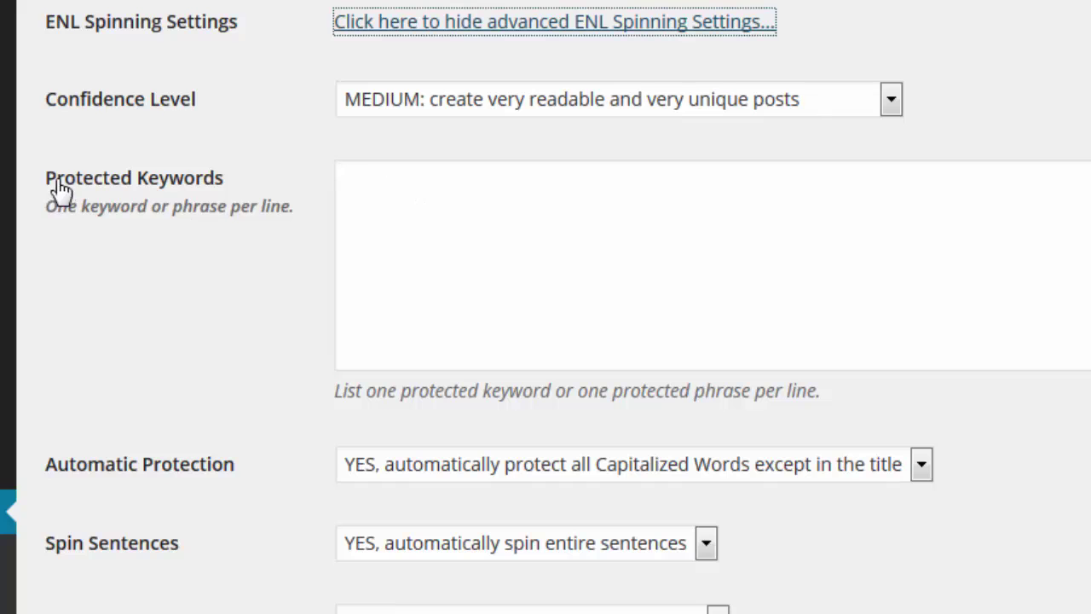
scroll(632, 314, "down", 3)
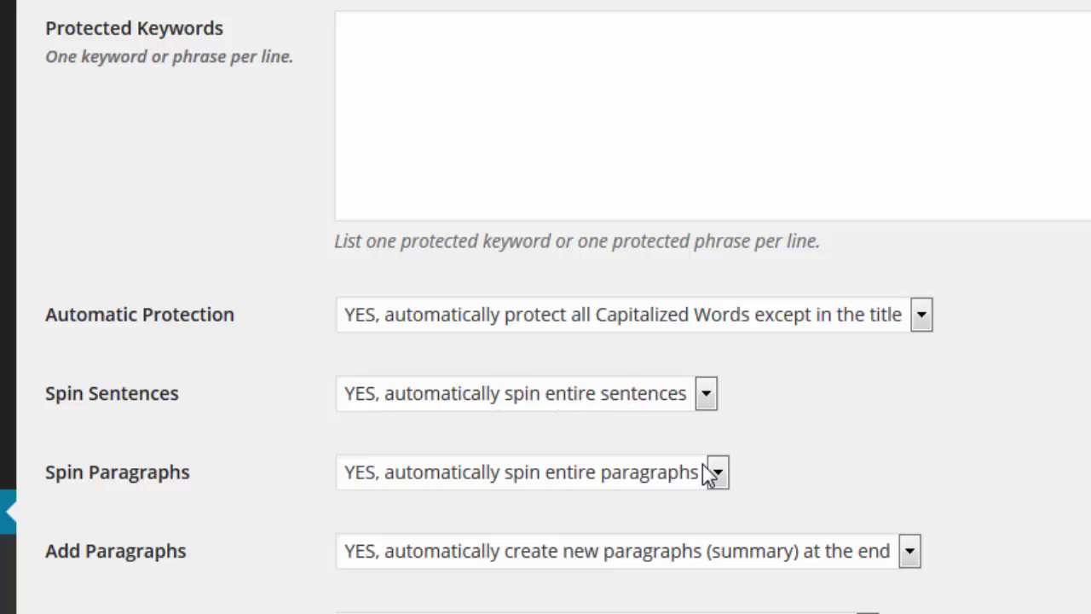
left_click(555, 564)
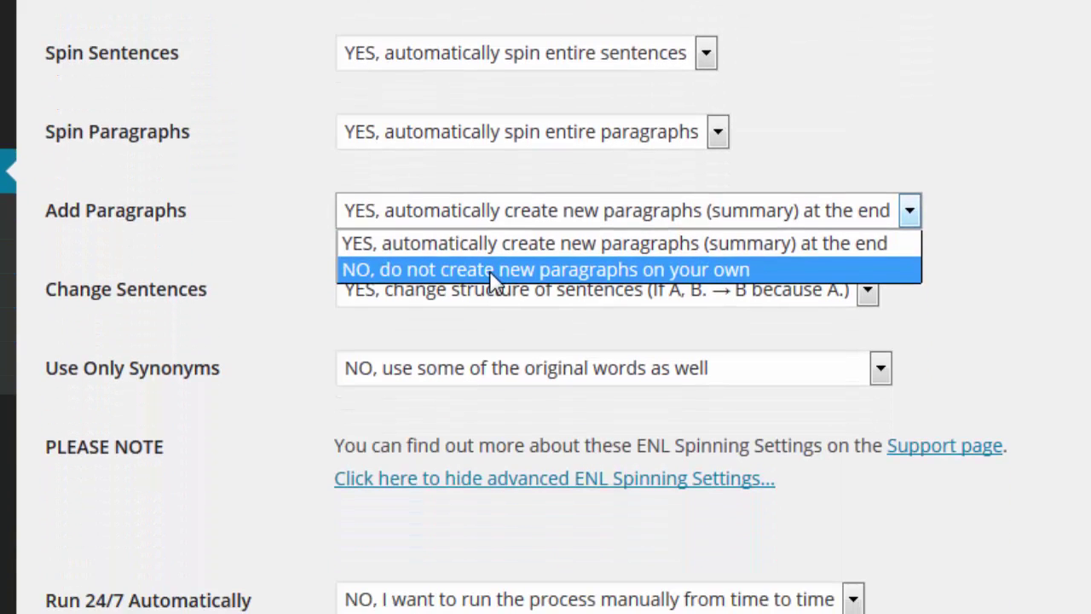
left_click(491, 271)
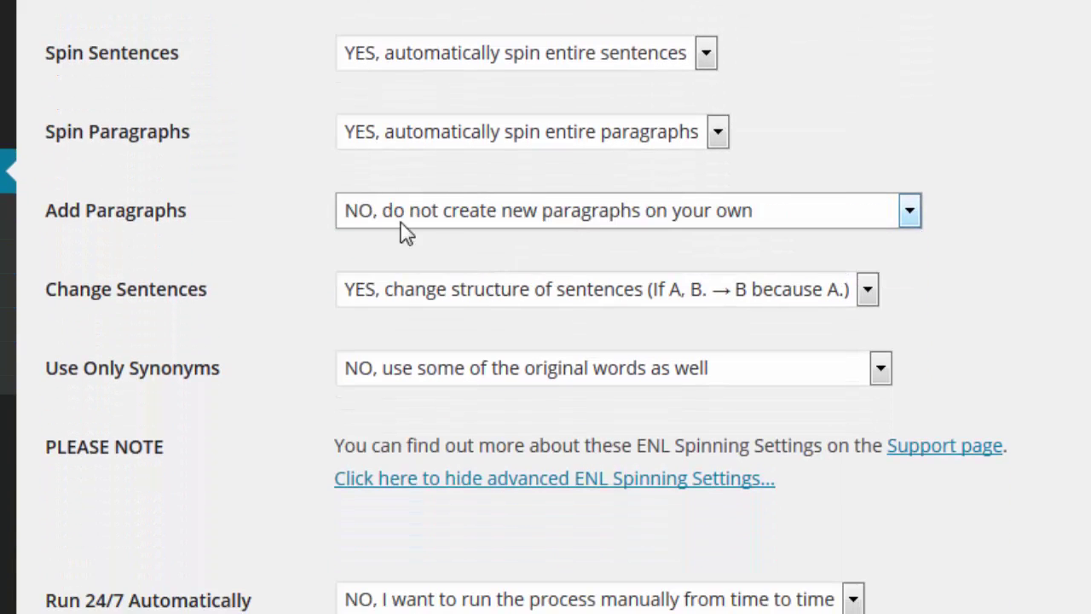
Set Use Only Synonyms to "YES, always use synonyms when available (max. uniqueness)".
scroll(267, 165, "down", 4)
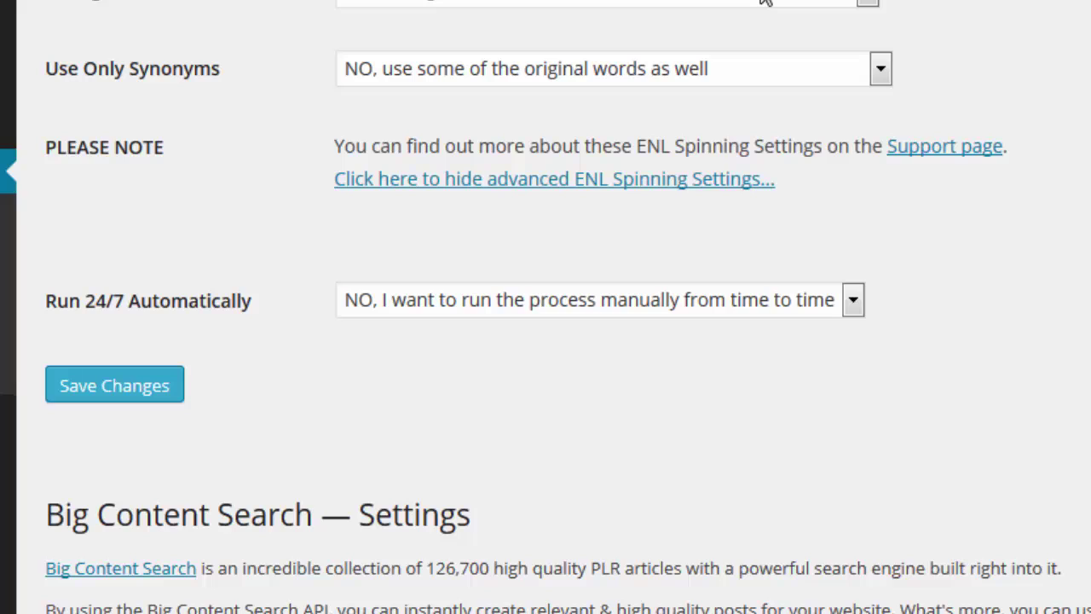
left_click(438, 75)
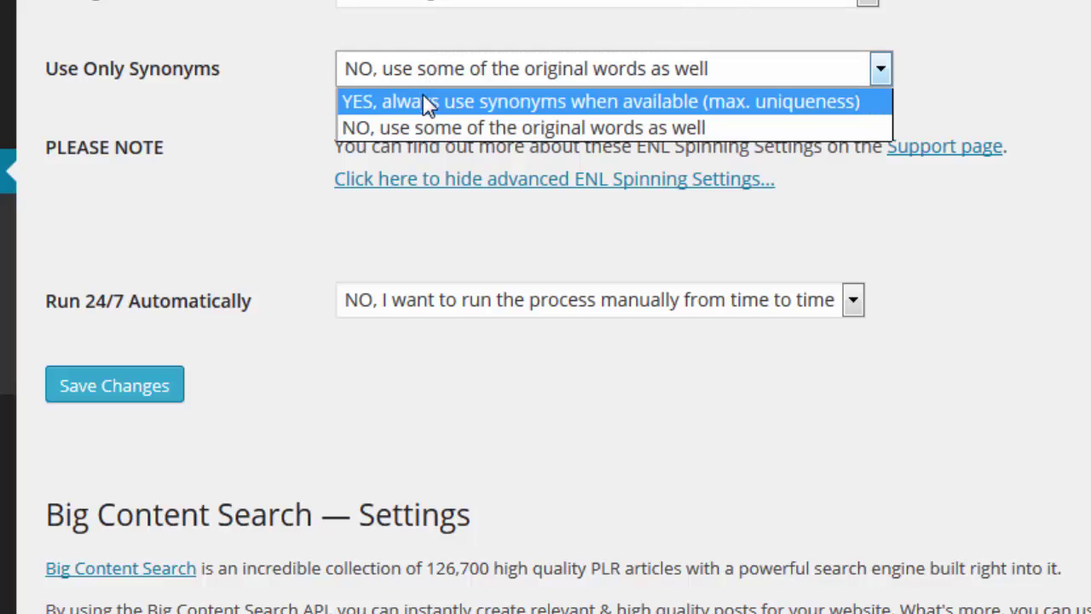
left_click(428, 103)
Set Run 24/7 Automatically to "YES, do everything automatically" and save the Spin Rewriter settings.
scroll(261, 136, "down", 2)
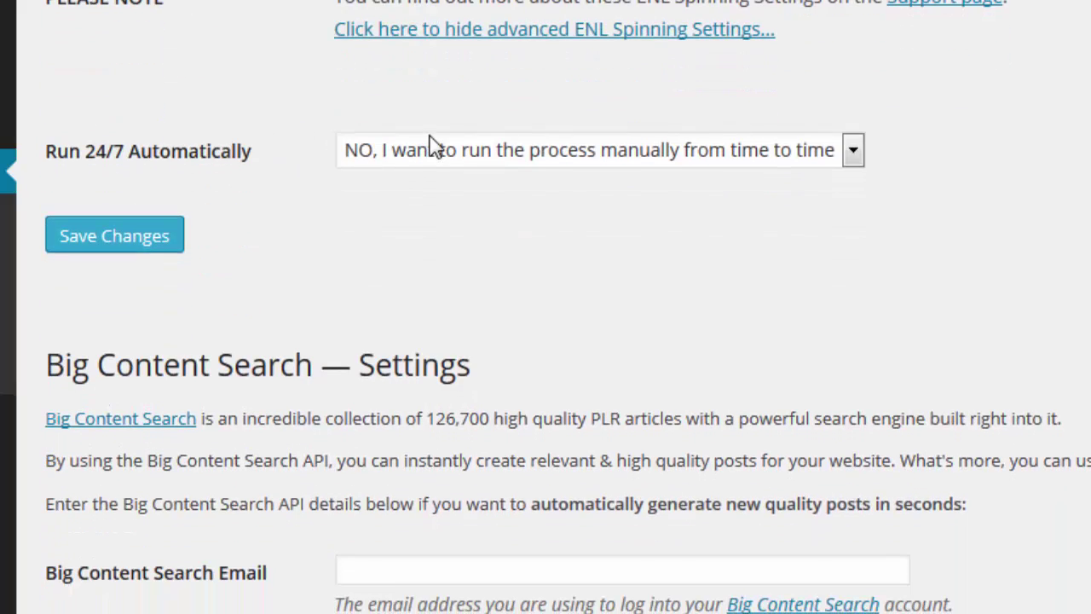
left_click(430, 140)
left_click(426, 187)
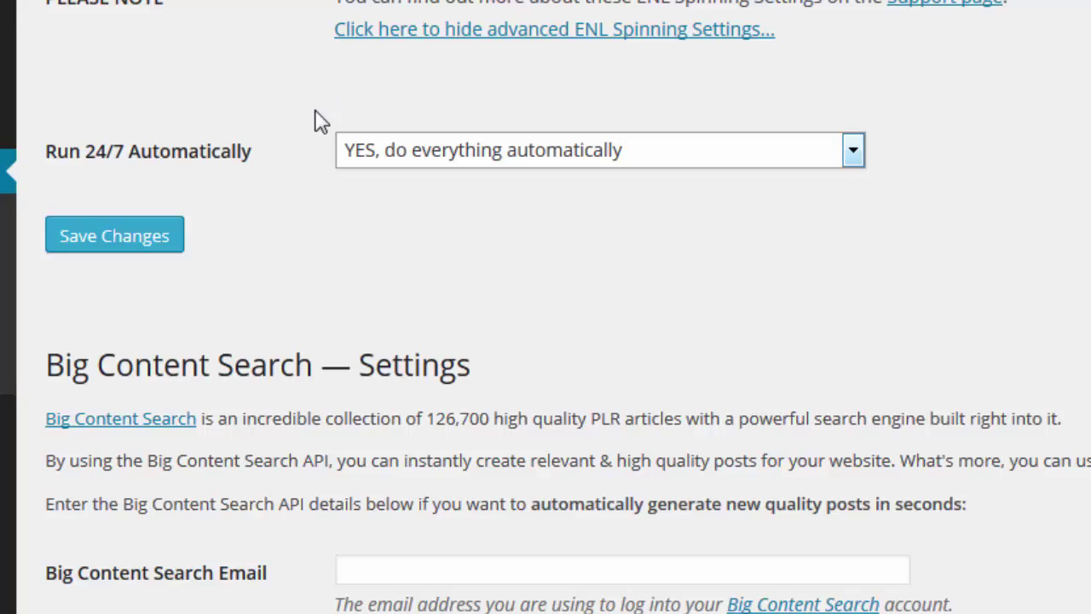
left_click(89, 242)
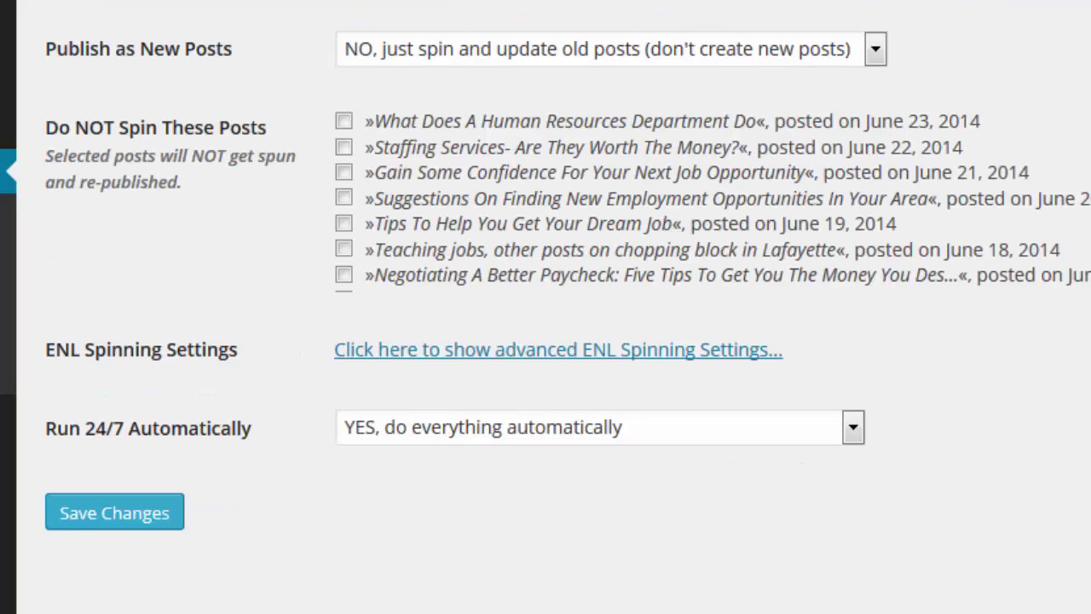
scroll(545, 307, "down", 6)
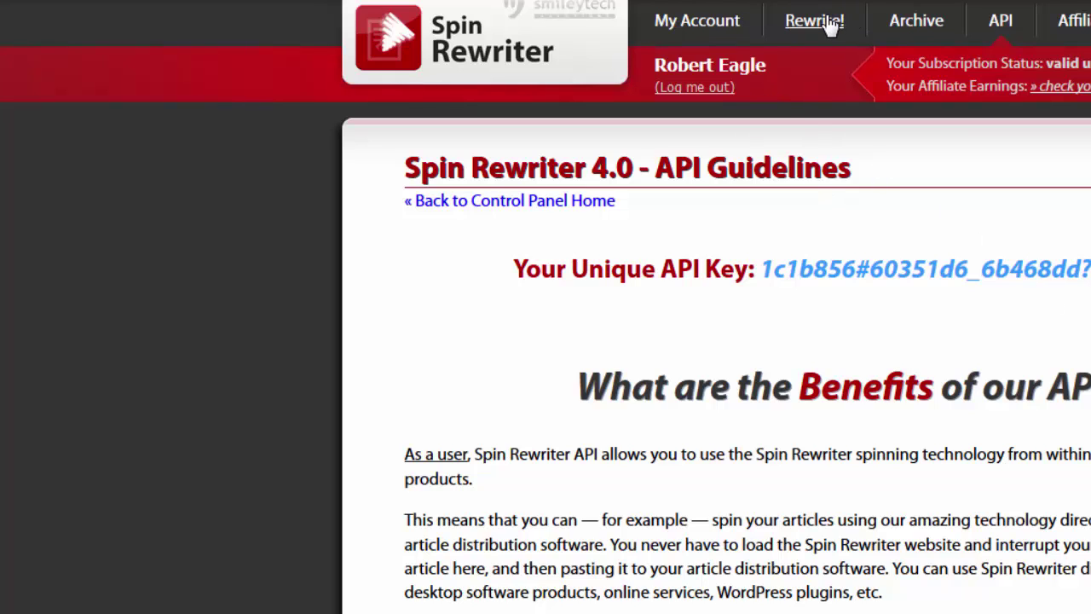
left_click(818, 22)
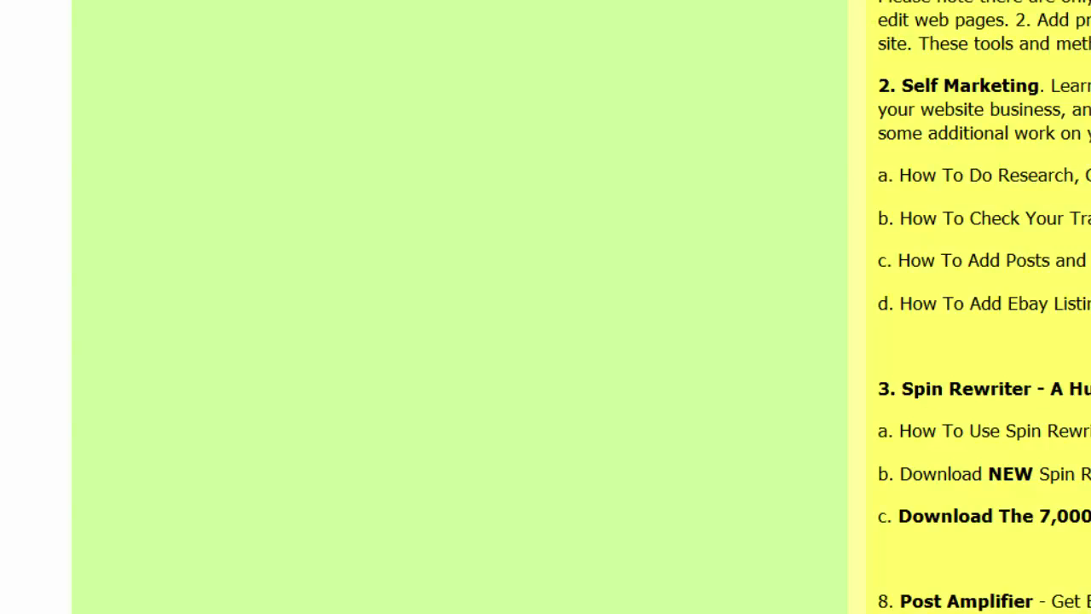